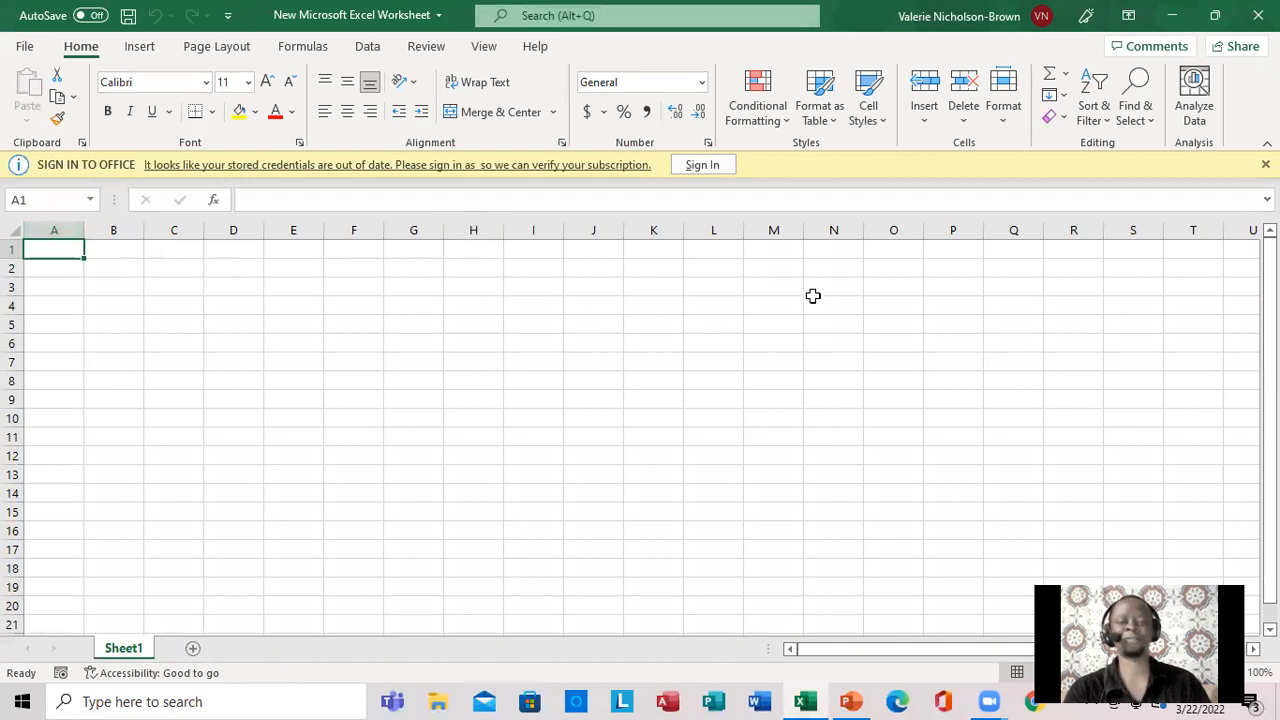
Dismiss the Office sign-in notice and zoom the worksheet to 150%.
{"action": "left_click", "coordinate": [1265, 164]}
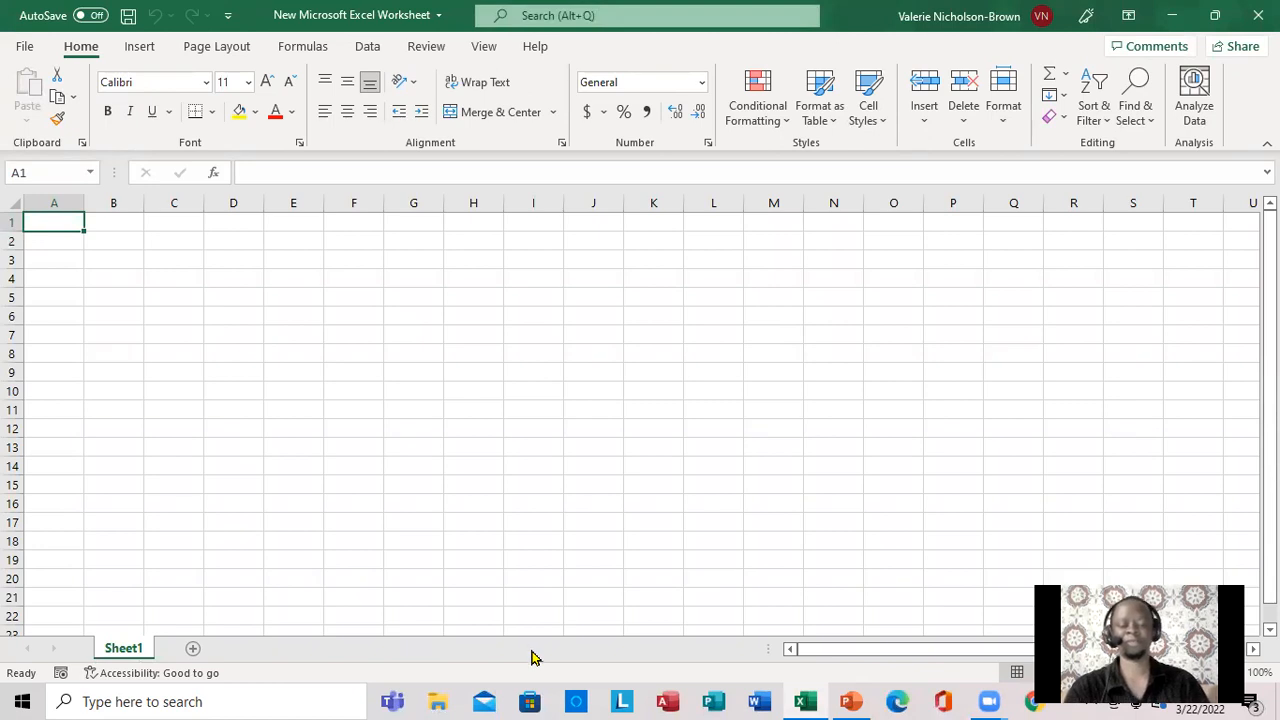
{"action": "left_click", "coordinate": [532, 652]}
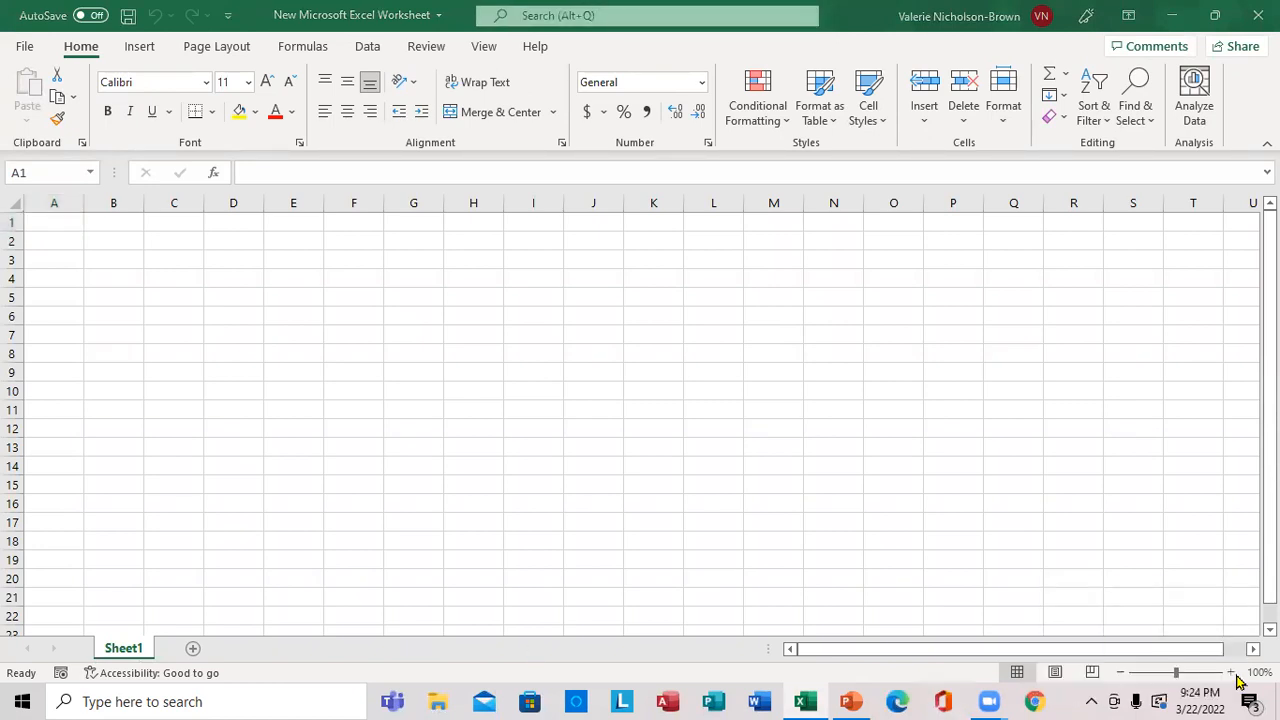
{"action": "left_click", "coordinate": [1230, 673]}
{"action": "left_click", "coordinate": [1230, 673]}
{"action": "left_click", "coordinate": [1230, 673]}
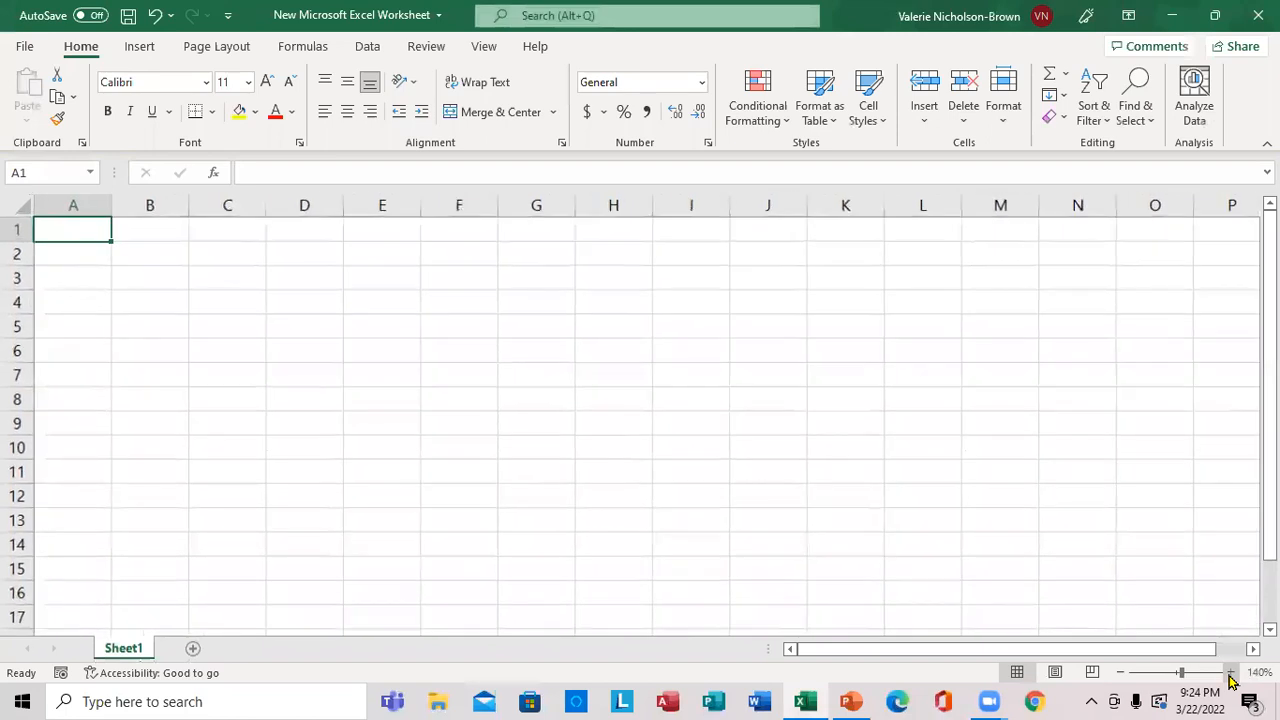
{"action": "left_click", "coordinate": [1230, 673]}
{"action": "left_click", "coordinate": [1230, 673]}
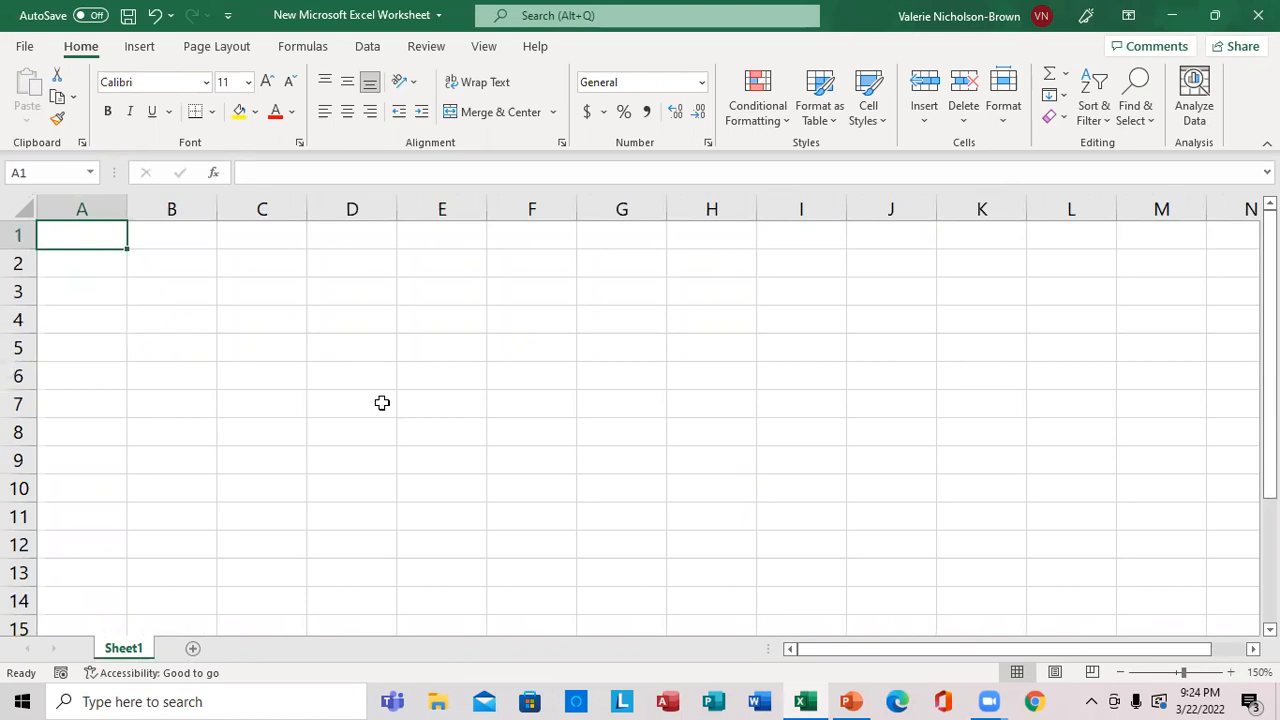
Enter the heading CLASSROOM in cell A1.
{"action": "type", "text": "C"}
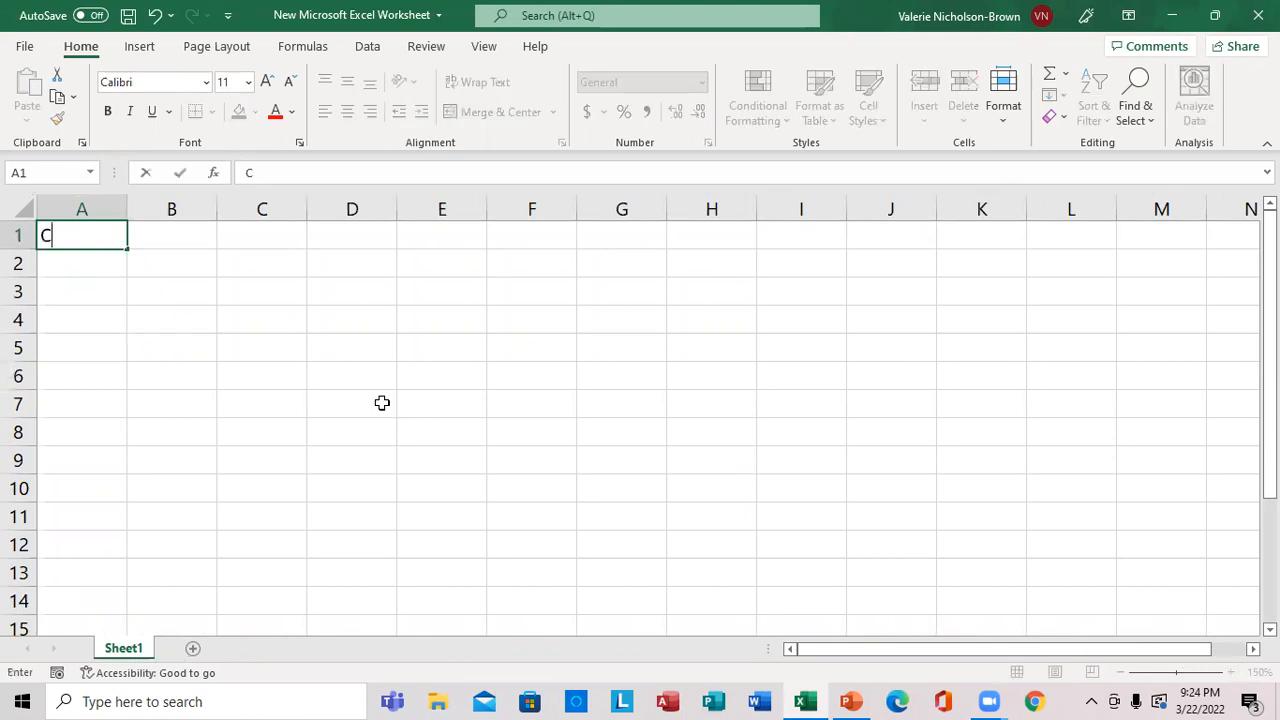
{"action": "type", "text": " ASS"}
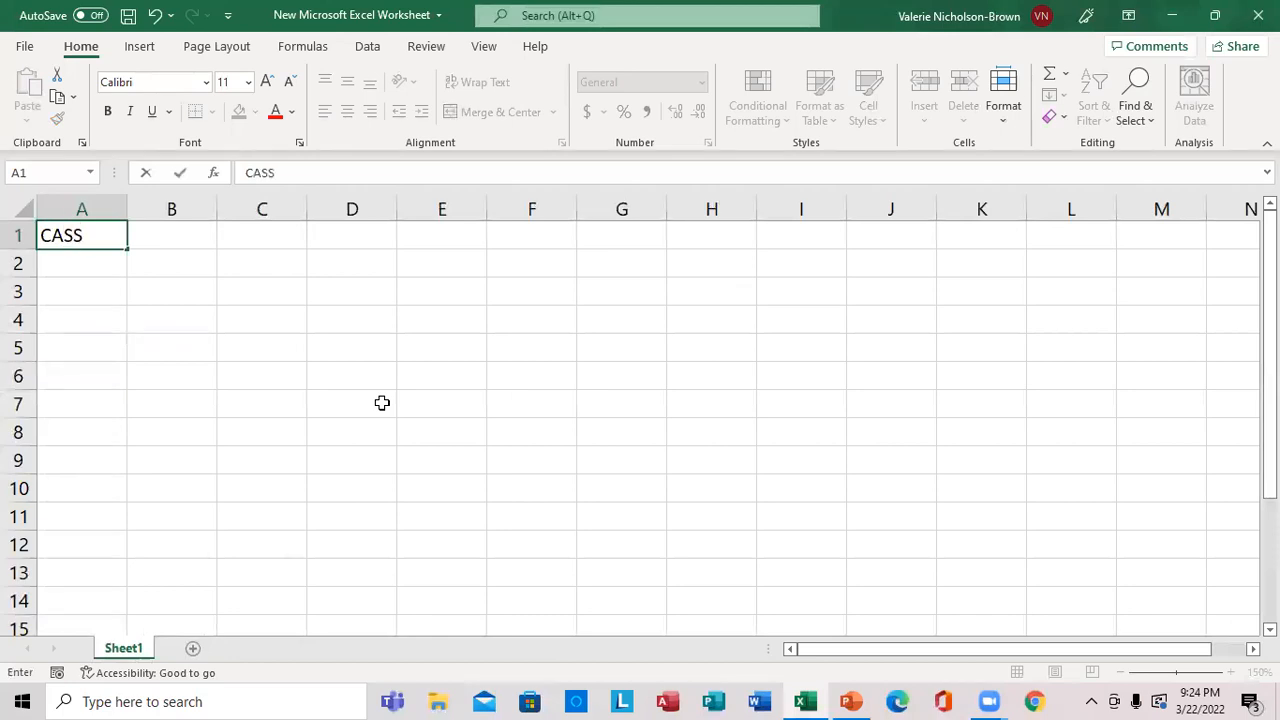
{"action": "key", "text": "BackSpace"}
{"action": "key", "text": "BackSpace"}
{"action": "type", "text": "LASSROOM"}
{"action": "key", "text": "Return"}
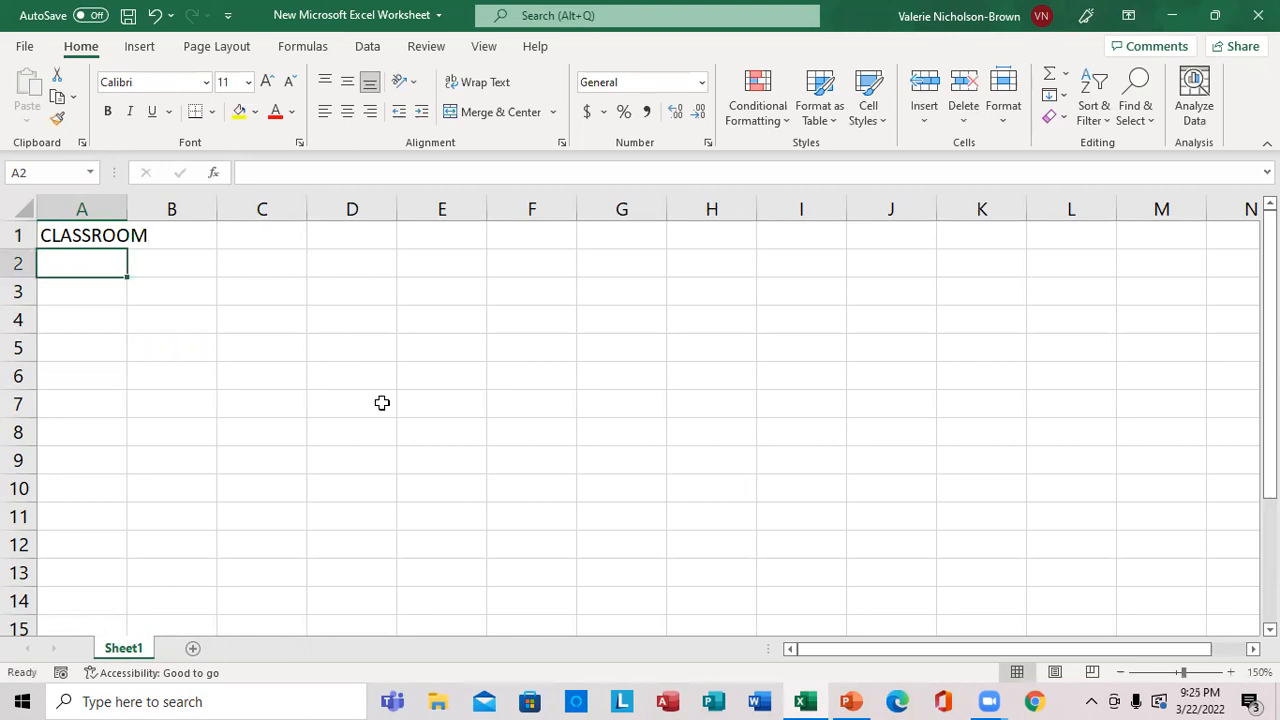
Fill row 2 with ITEM in A2, 23 in B2, 44 in C2 and 65 in D2.
{"action": "type", "text": "ITEM"}
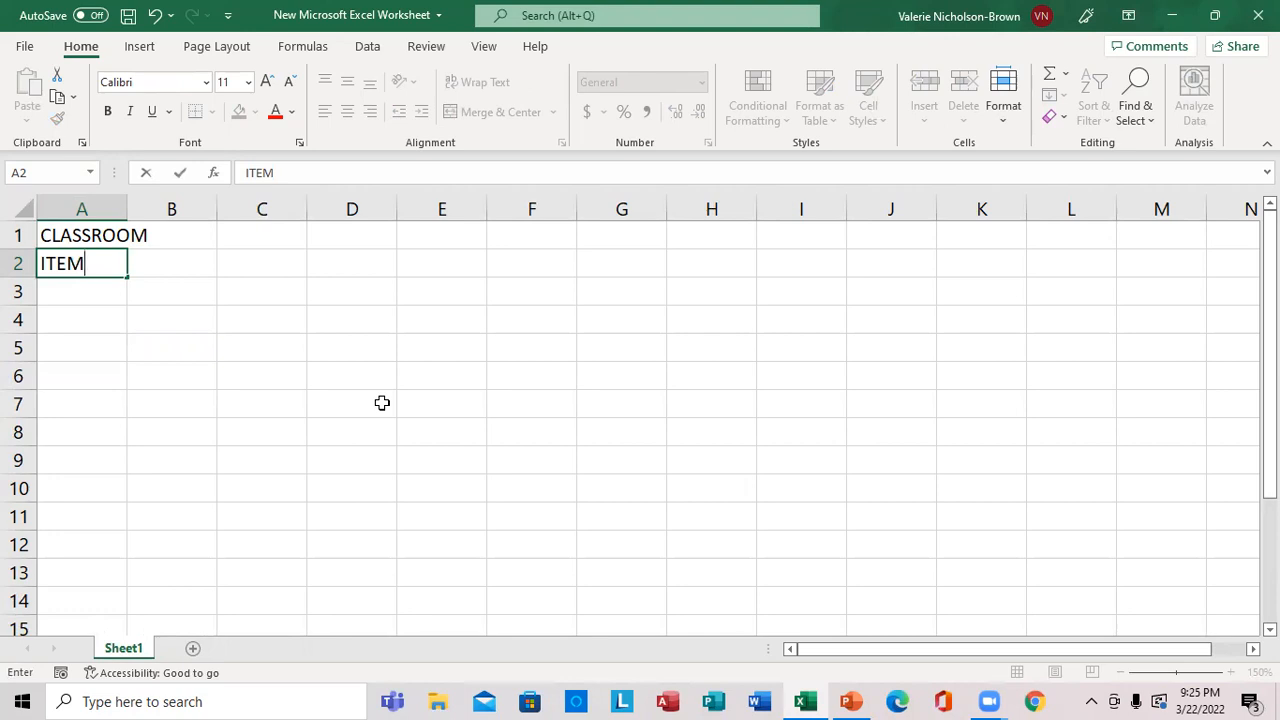
{"action": "key", "text": "Tab"}
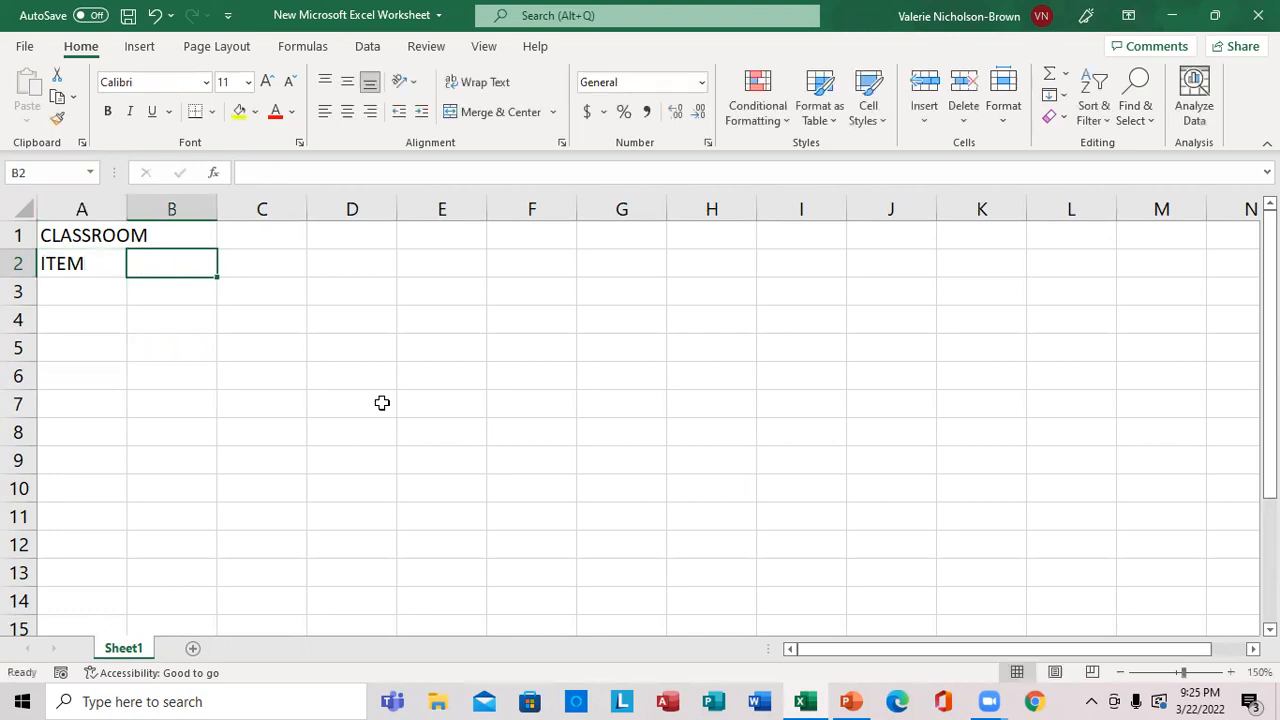
{"action": "type", "text": "23"}
{"action": "key", "text": "Tab"}
{"action": "type", "text": "44"}
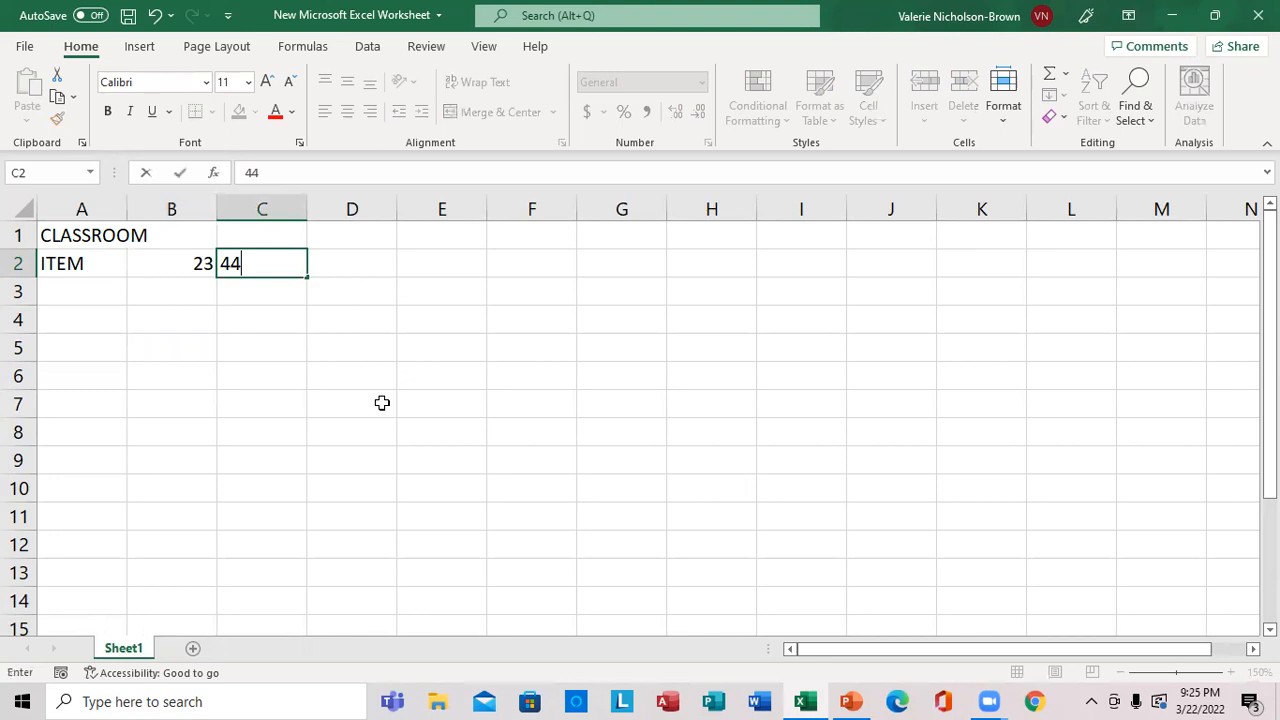
{"action": "key", "text": "Tab"}
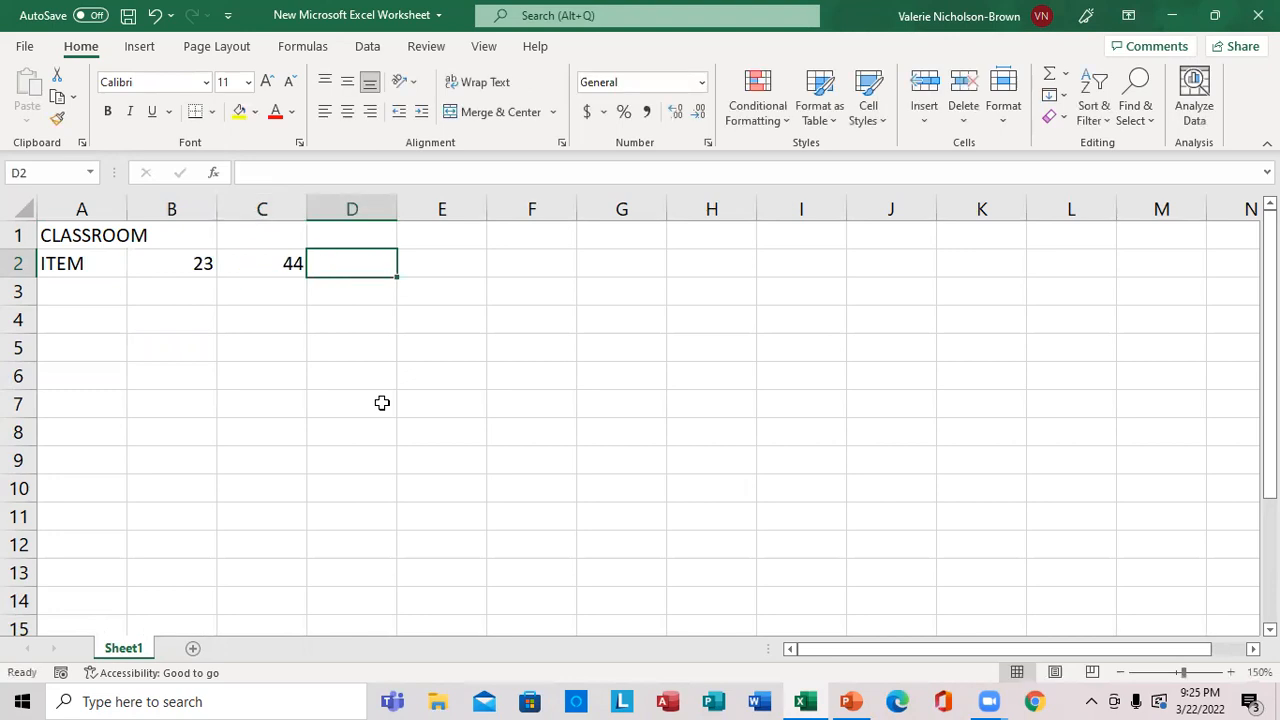
{"action": "type", "text": "65"}
{"action": "key", "text": "Return"}
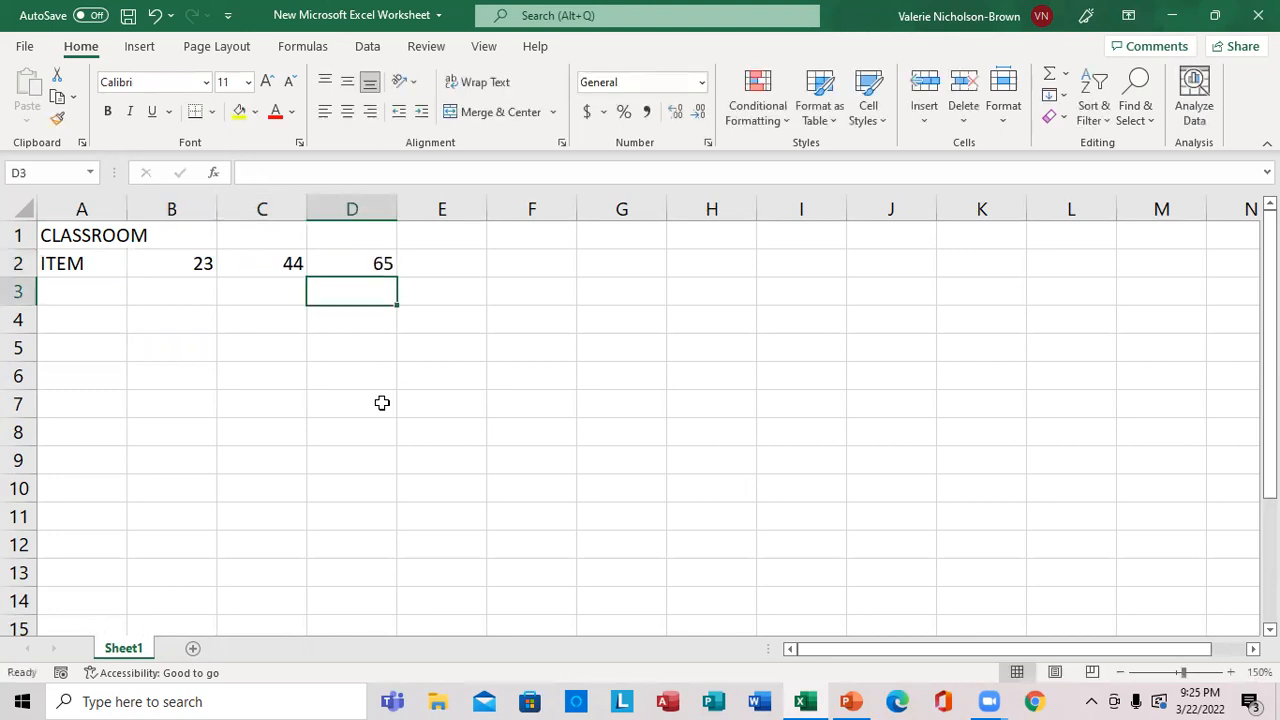
Enter the row 3 numbers: 6 in D3, 3 in C3 and 3 in B3.
{"action": "type", "text": "6"}
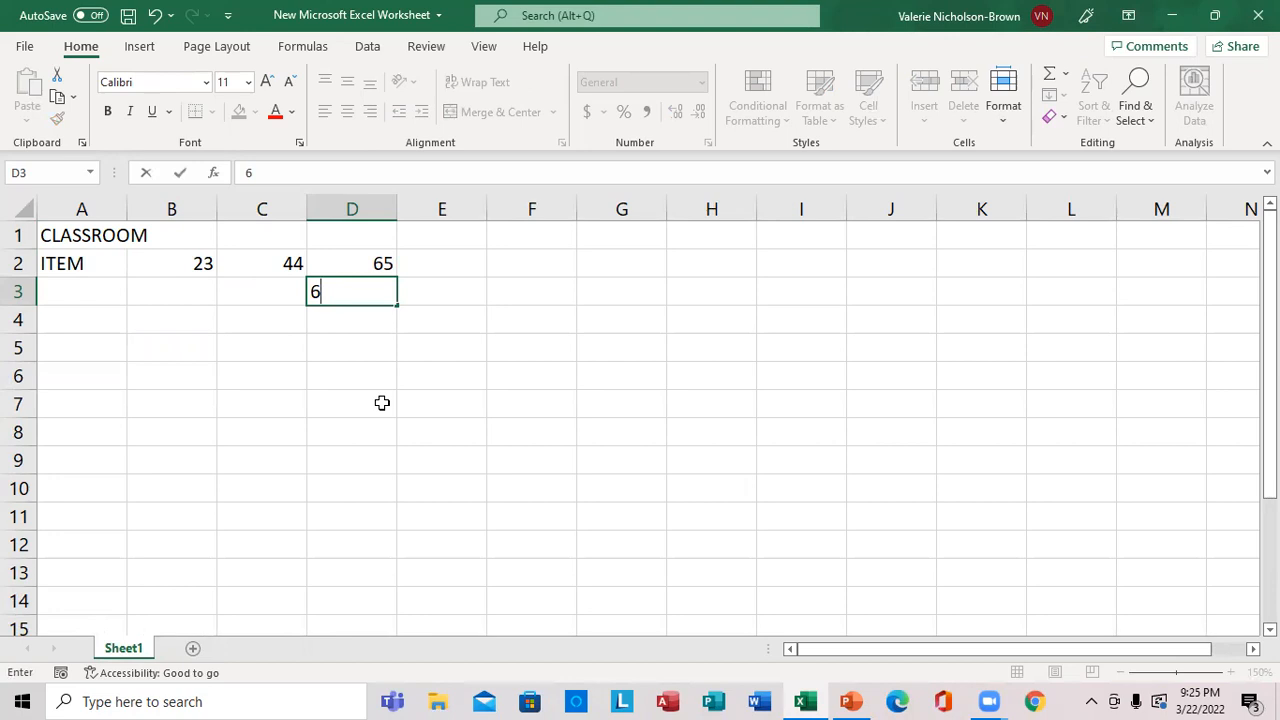
{"action": "key", "text": "Left"}
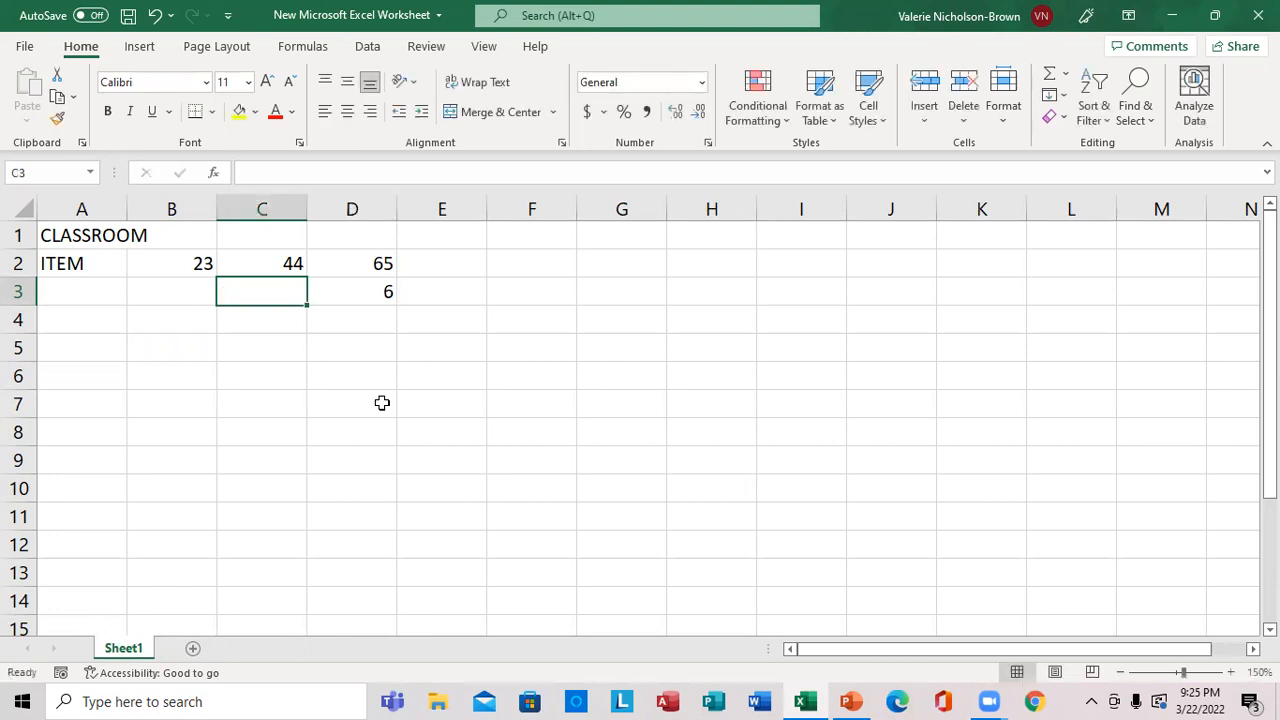
{"action": "type", "text": "3"}
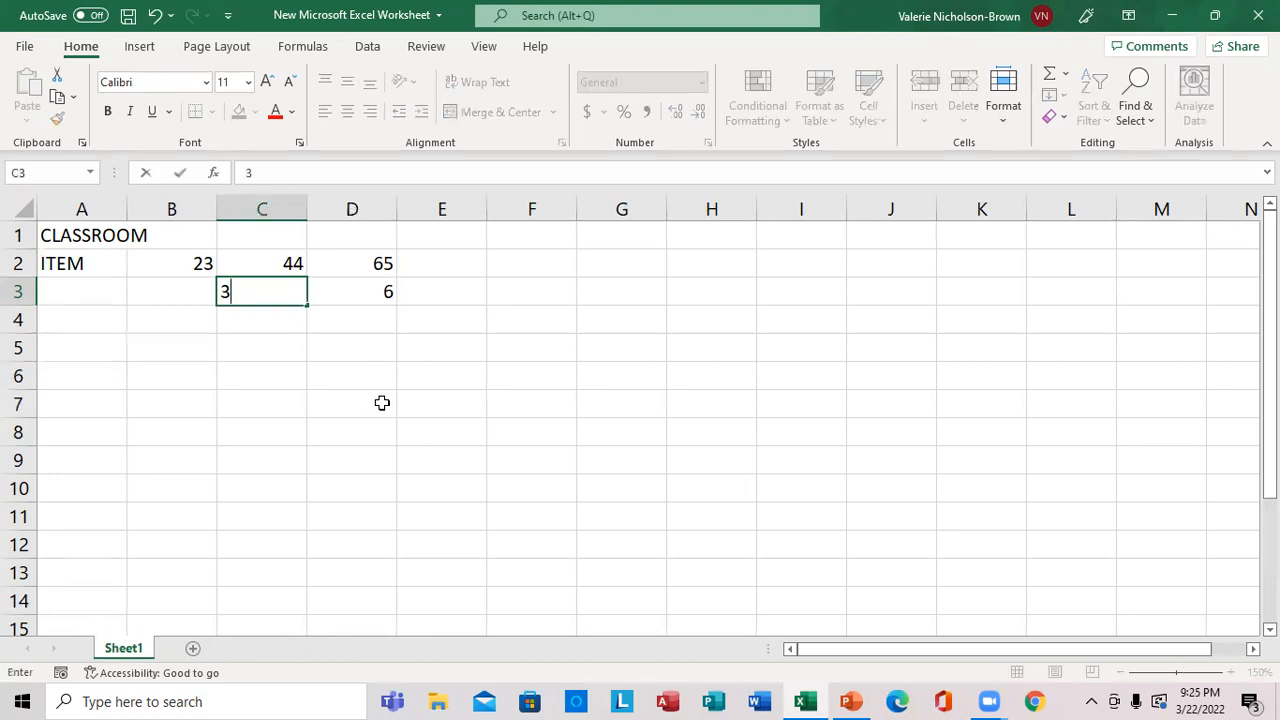
{"action": "key", "text": "Left"}
{"action": "type", "text": "3"}
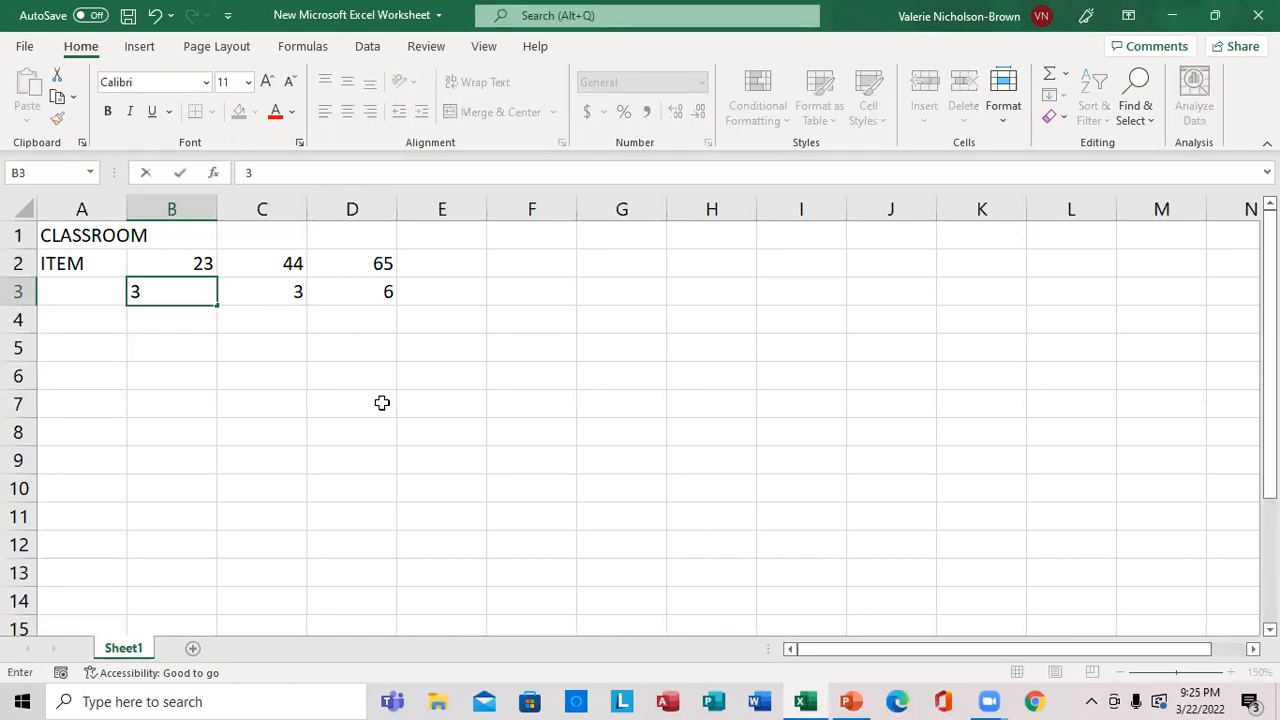
{"action": "key", "text": "Return"}
Enter the row 4 numbers: 8 in B4, 9 in C4 and 6 in D4.
{"action": "type", "text": "8"}
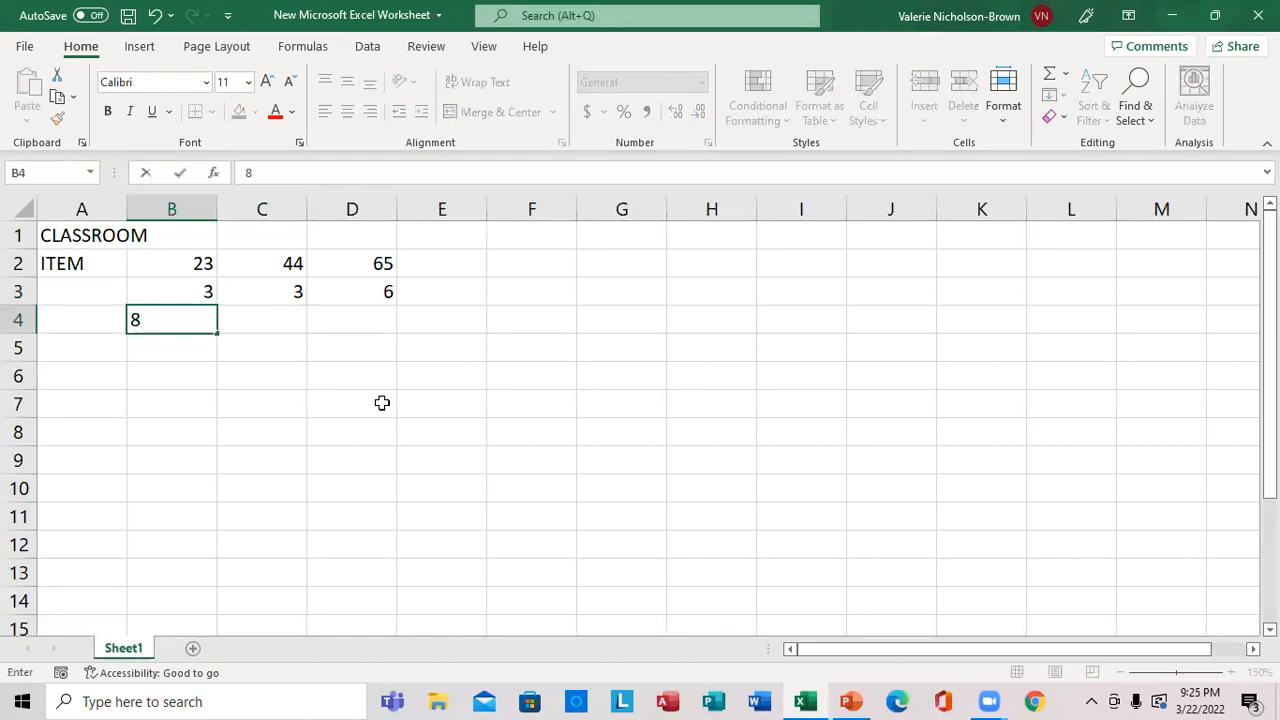
{"action": "key", "text": "Right"}
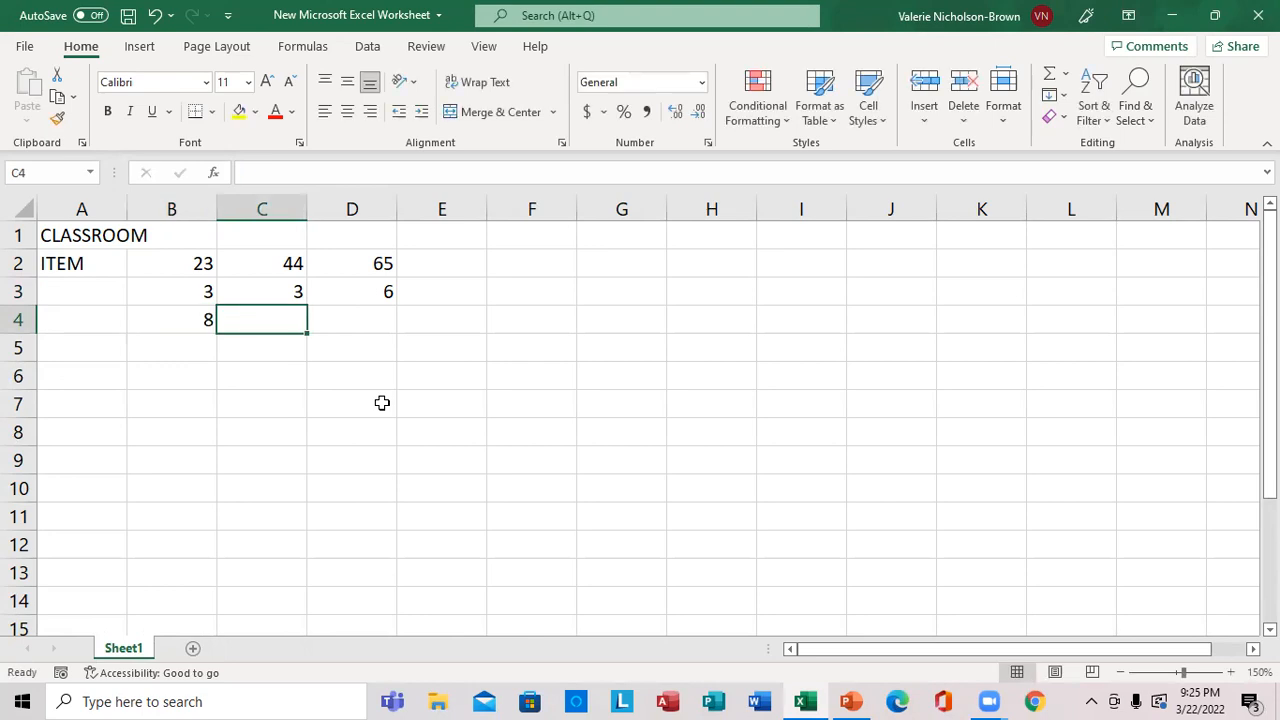
{"action": "type", "text": "9"}
{"action": "key", "text": "Right"}
{"action": "type", "text": "6"}
{"action": "key", "text": "Left"}
{"action": "key", "text": "Left"}
{"action": "key", "text": "Left"}
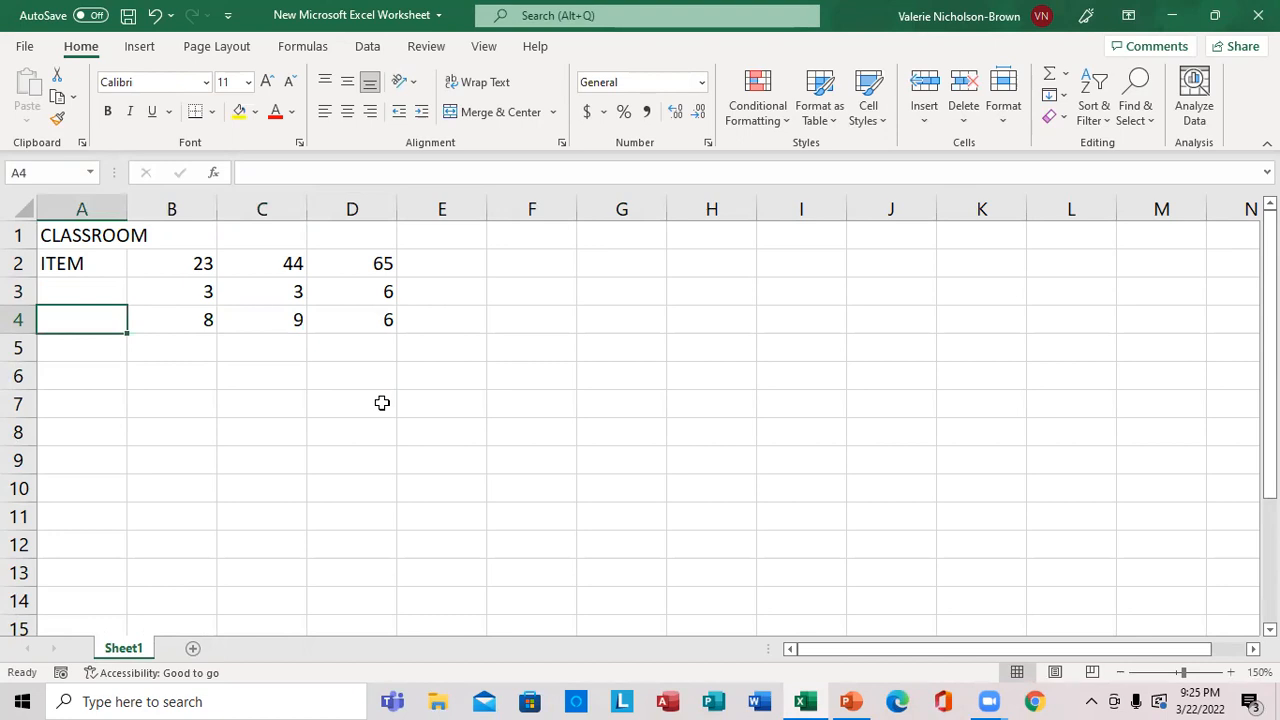
Label the two number rows with BUN in A4 and CAT in A3.
{"action": "type", "text": "B"}
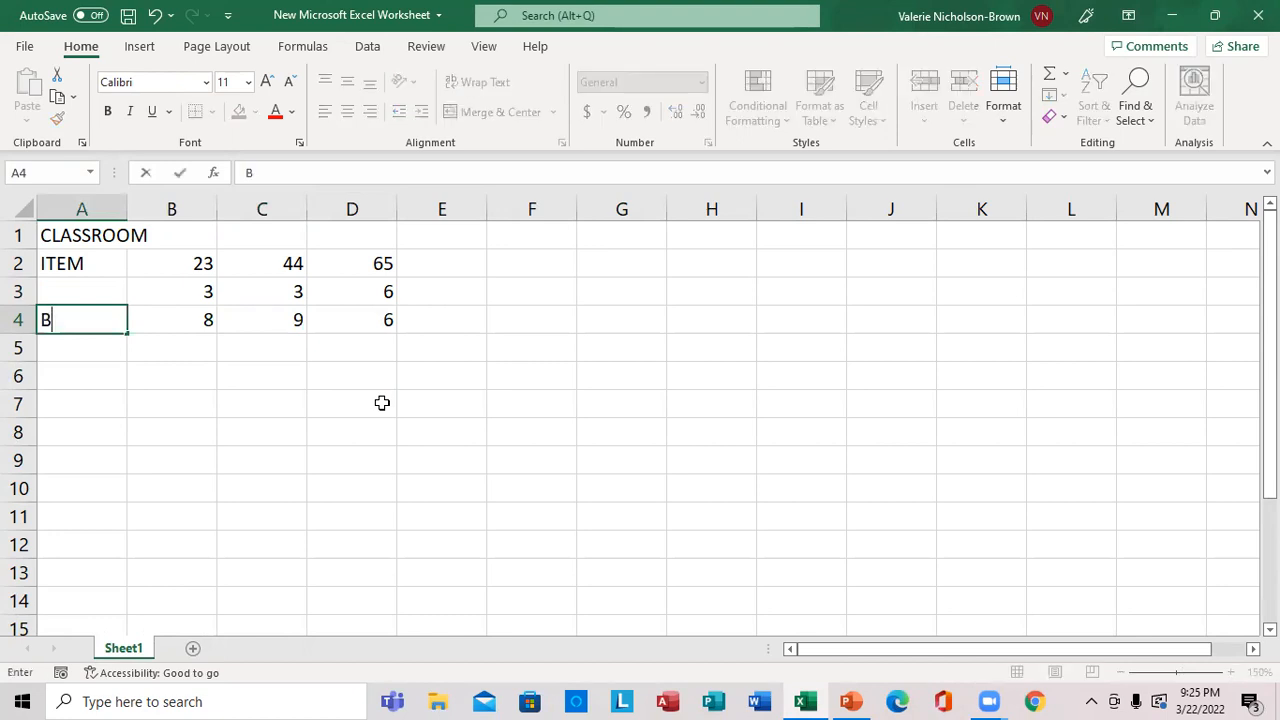
{"action": "type", "text": "UN"}
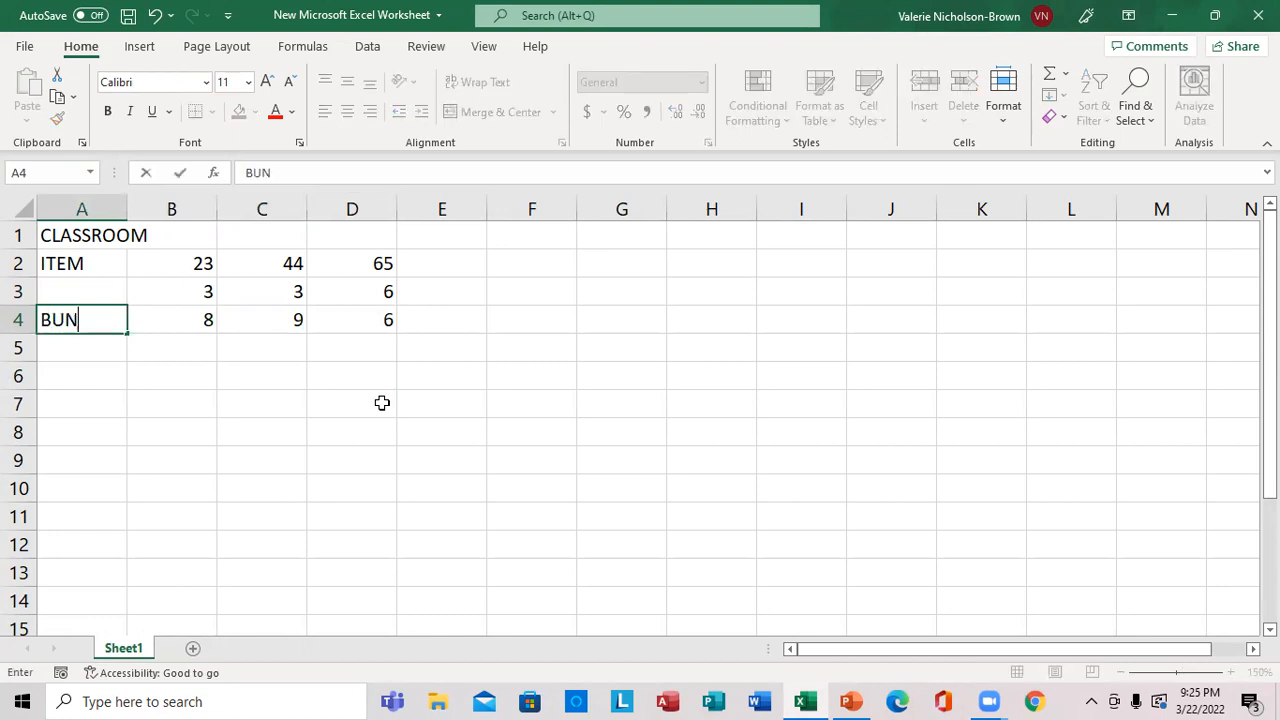
{"action": "key", "text": "Up"}
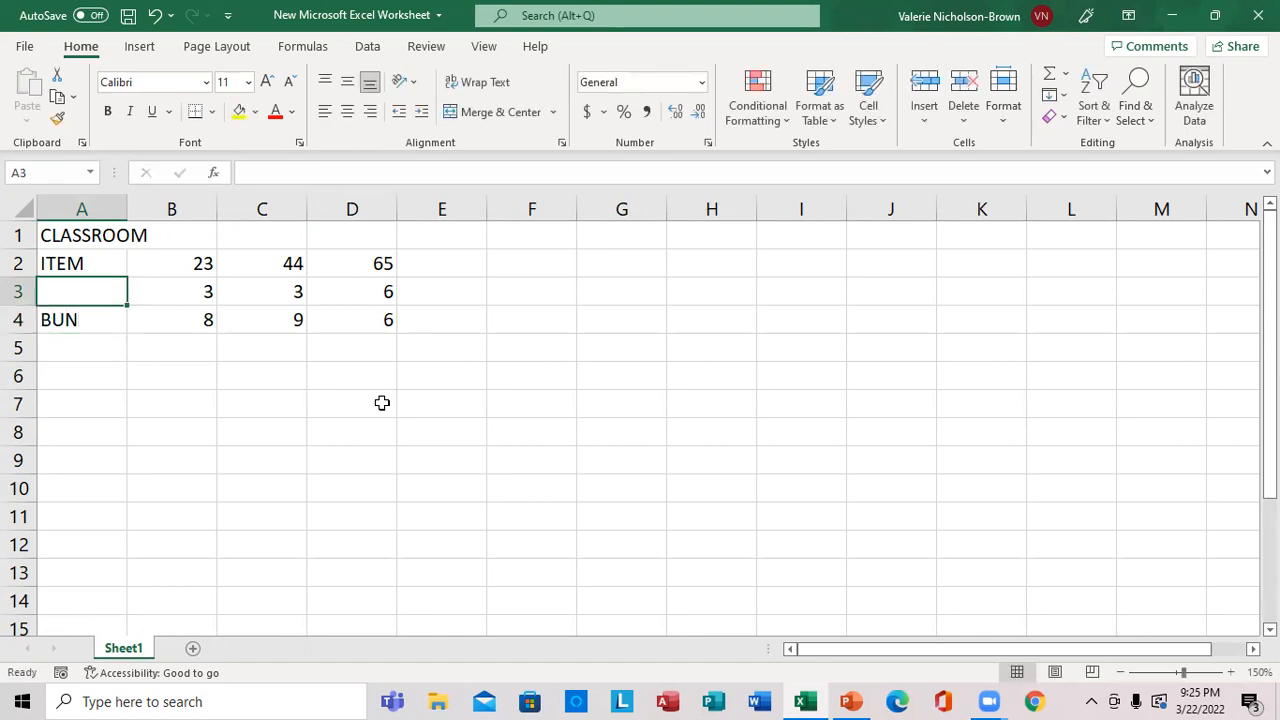
{"action": "type", "text": "CAT"}
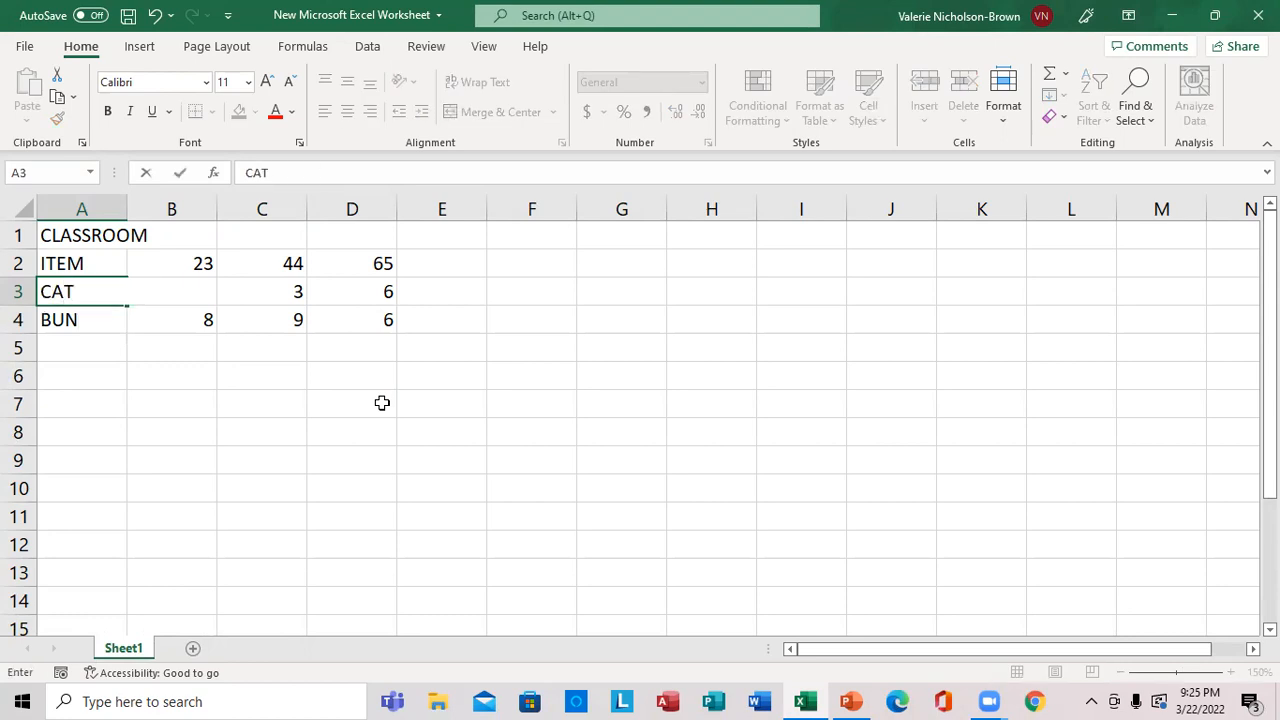
{"action": "key", "text": "Return"}
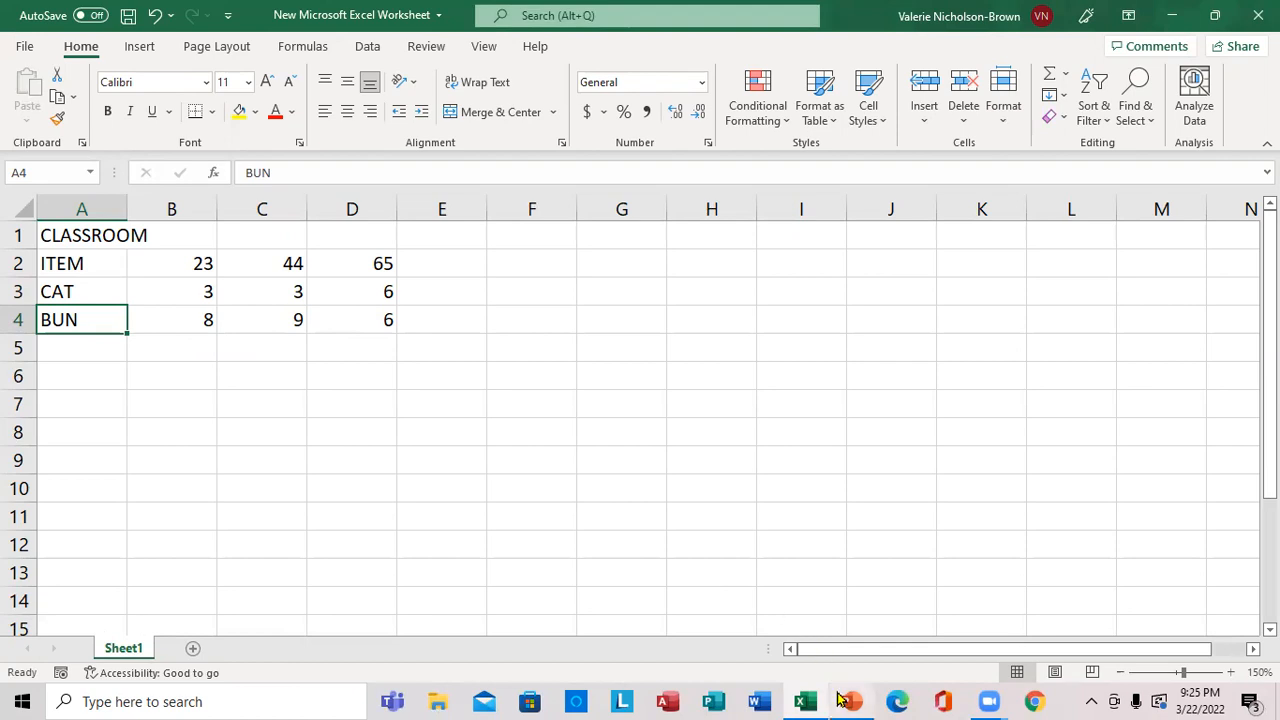
Check the lesson topics in the PowerPoint presentation, and horizontally center column B back in the Excel worksheet.
{"action": "mouse_move", "coordinate": [840, 699]}
{"action": "left_click", "coordinate": [852, 655]}
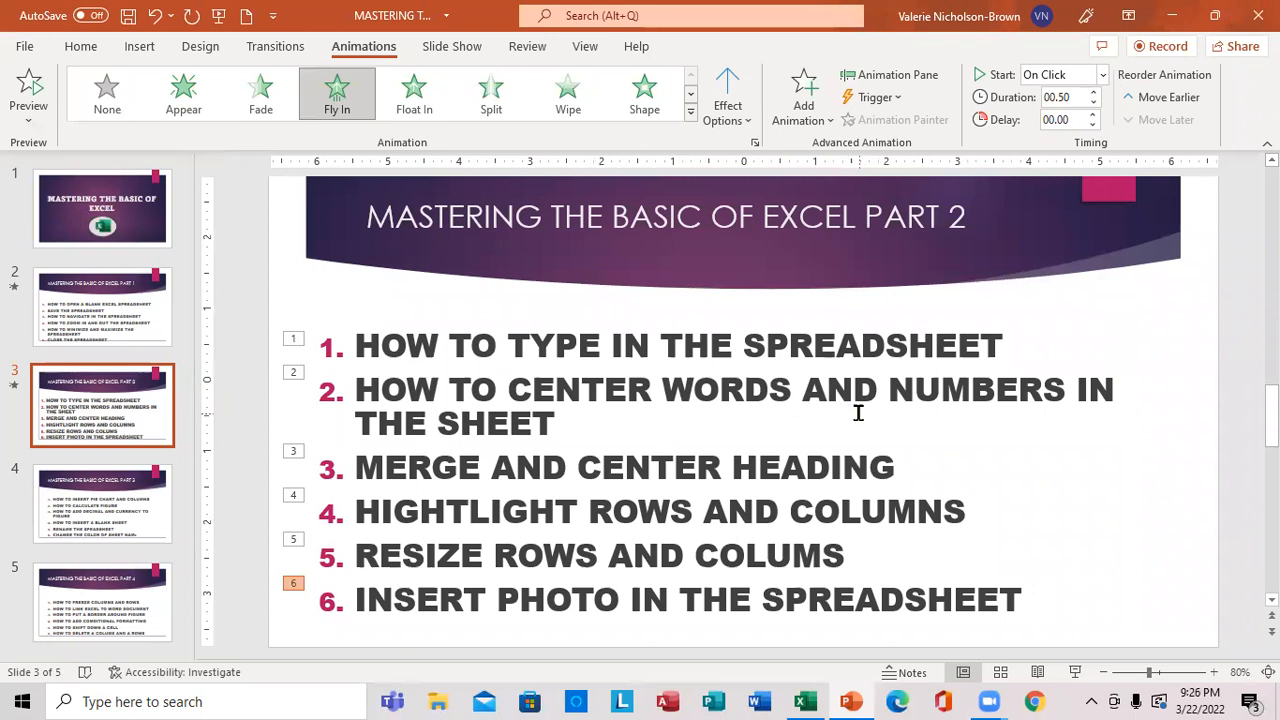
{"action": "left_click", "coordinate": [850, 700]}
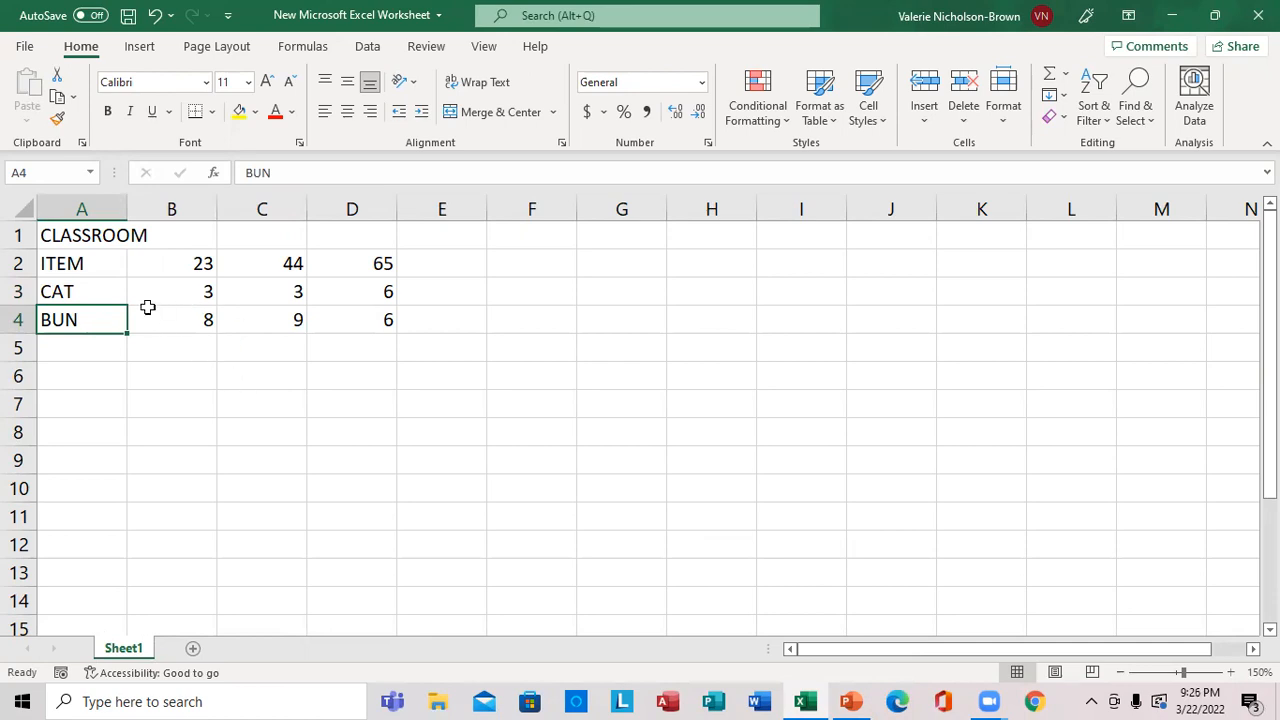
{"action": "left_click", "coordinate": [180, 195]}
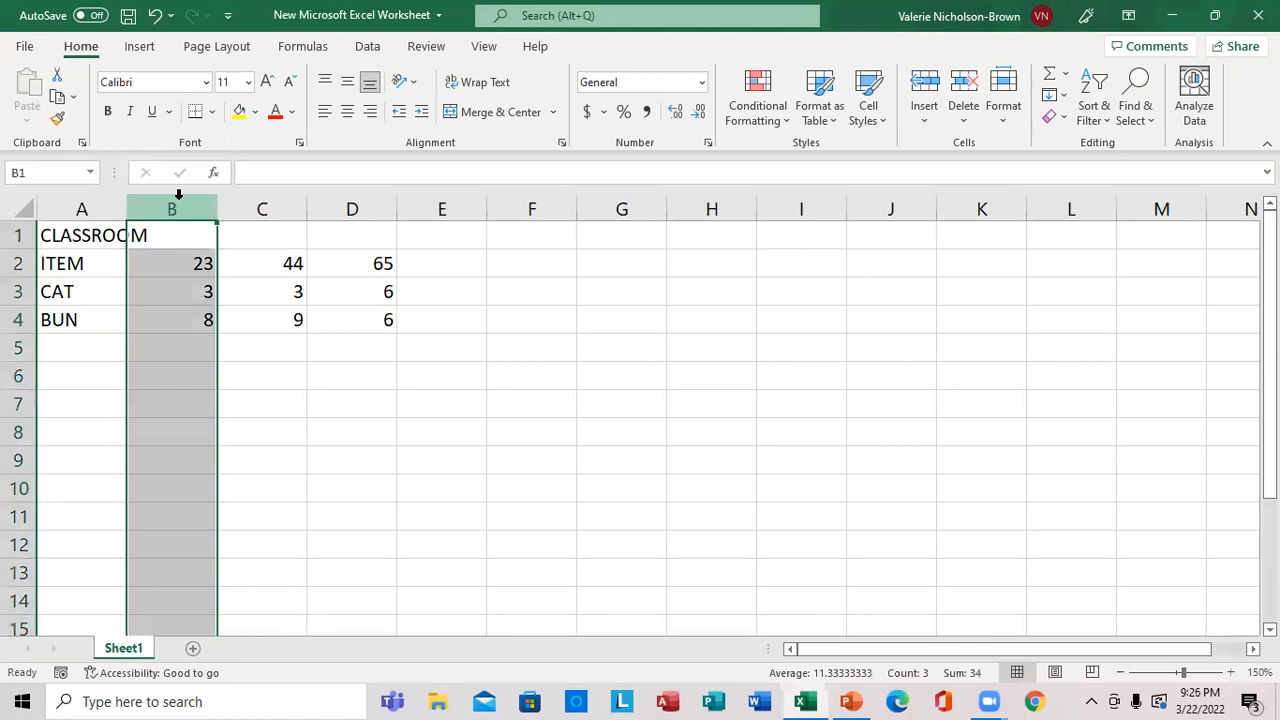
{"action": "left_click", "coordinate": [349, 116]}
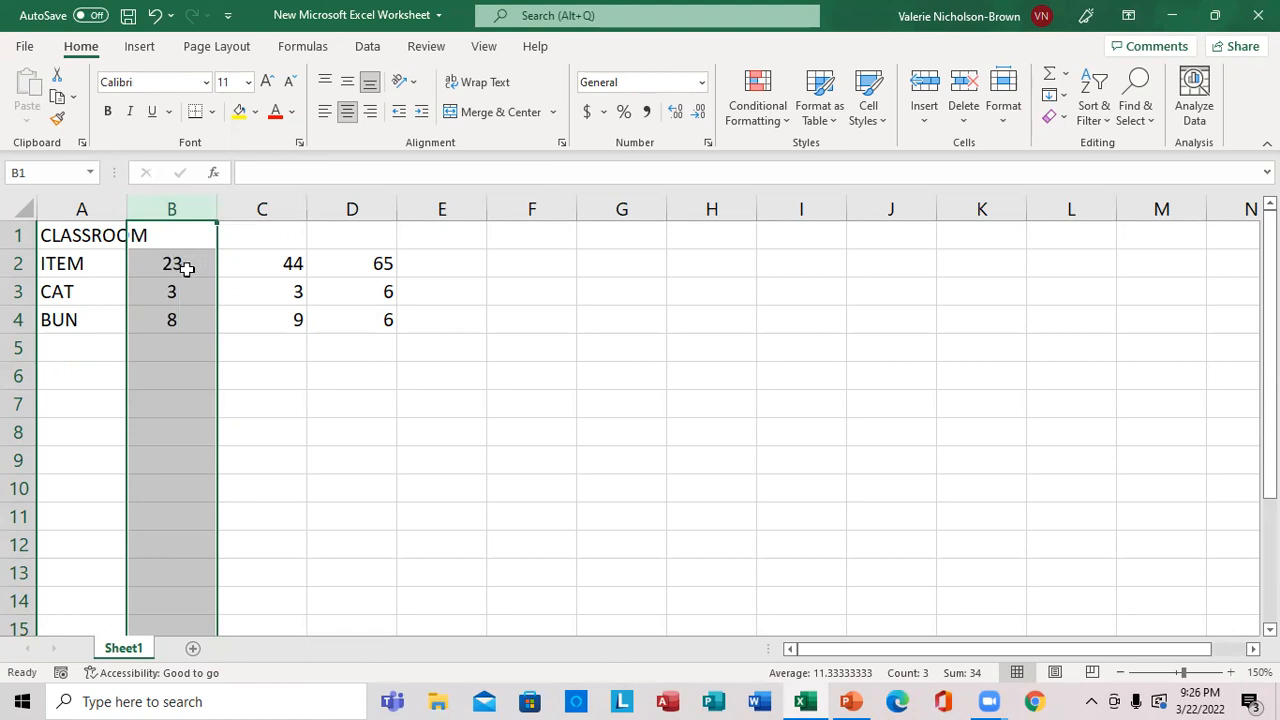
{"action": "left_click", "coordinate": [455, 367]}
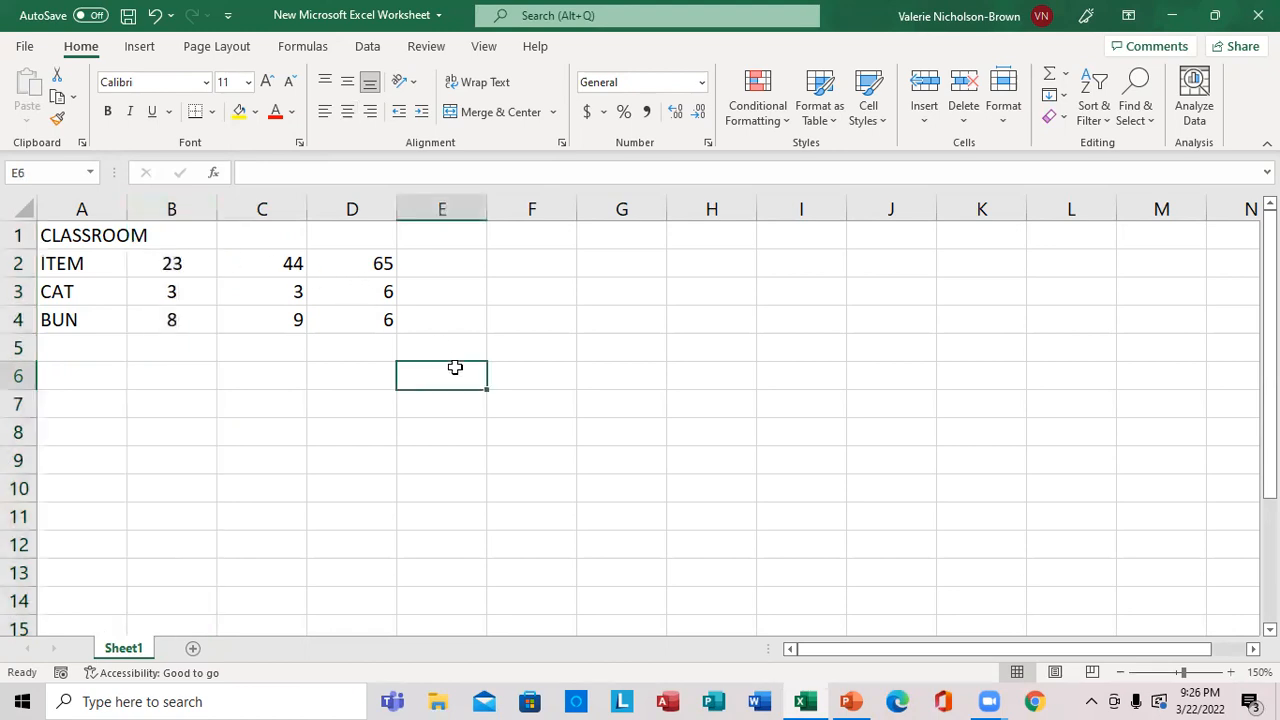
Horizontally center the words and numbers in the range A2:D4.
{"action": "left_click", "coordinate": [50, 265]}
{"action": "left_click_drag", "start_coordinate": [50, 265], "coordinate": [354, 333]}
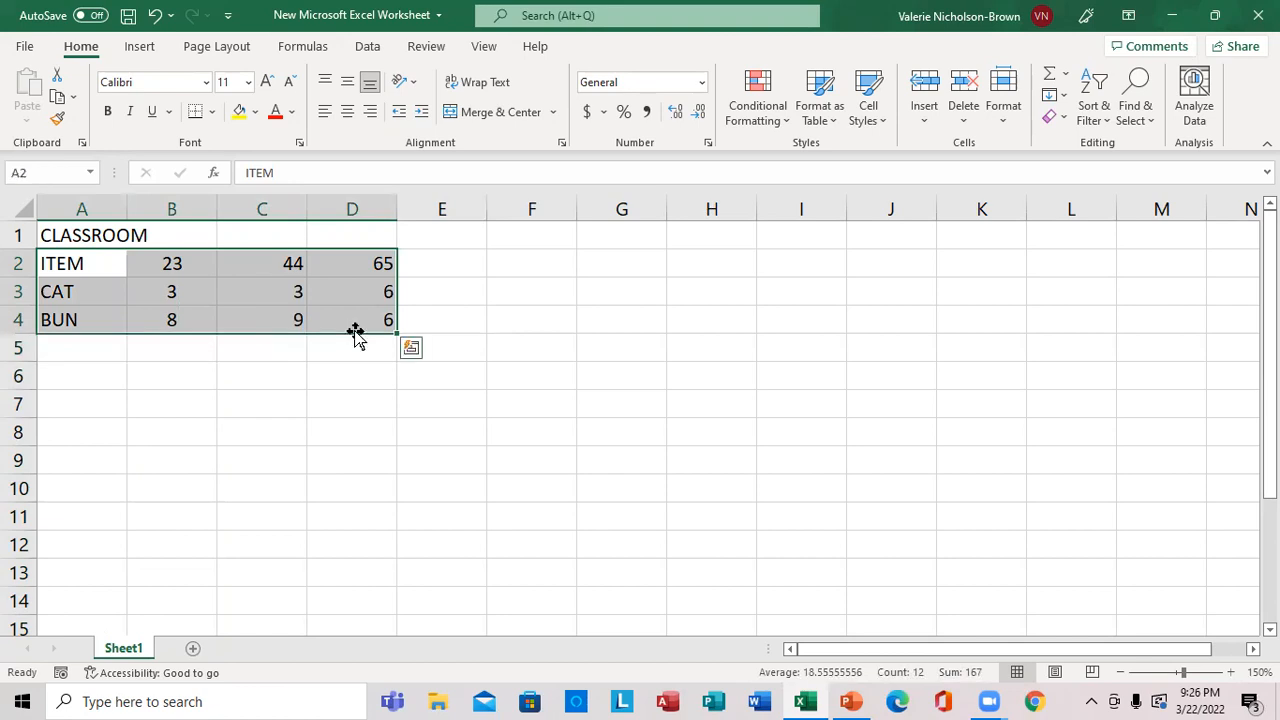
{"action": "left_click", "coordinate": [345, 114]}
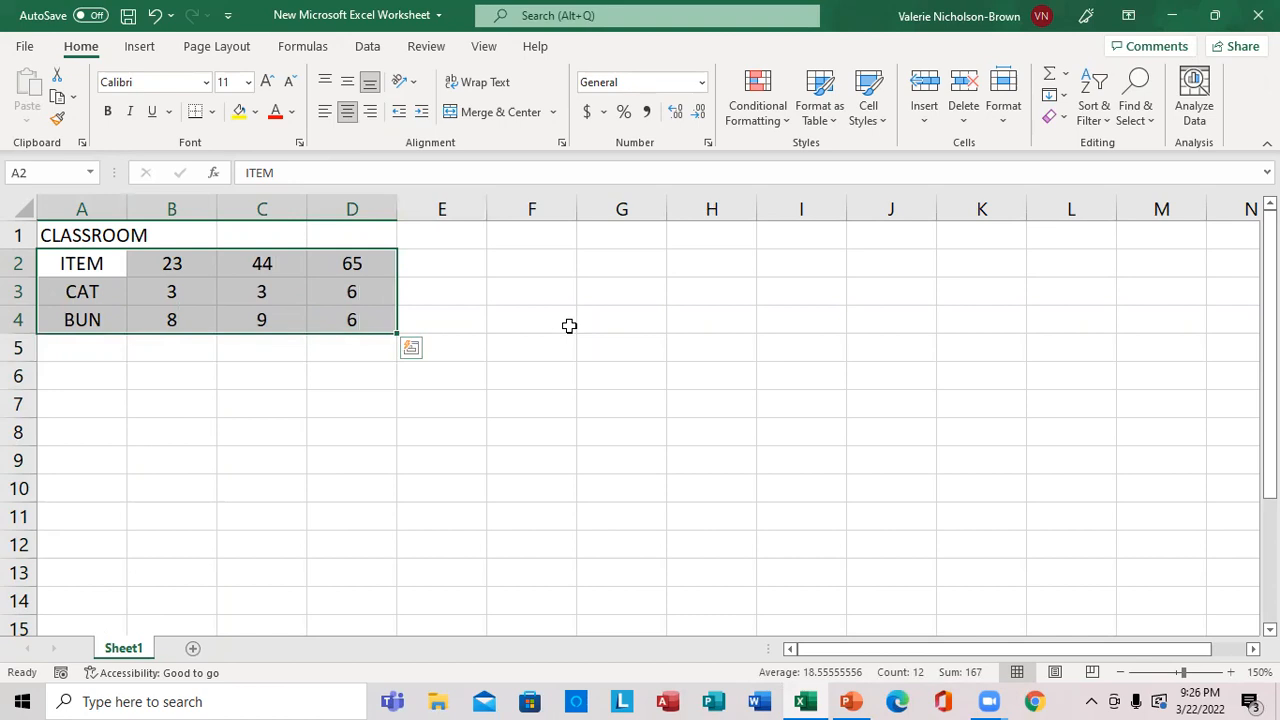
{"action": "left_click", "coordinate": [569, 326]}
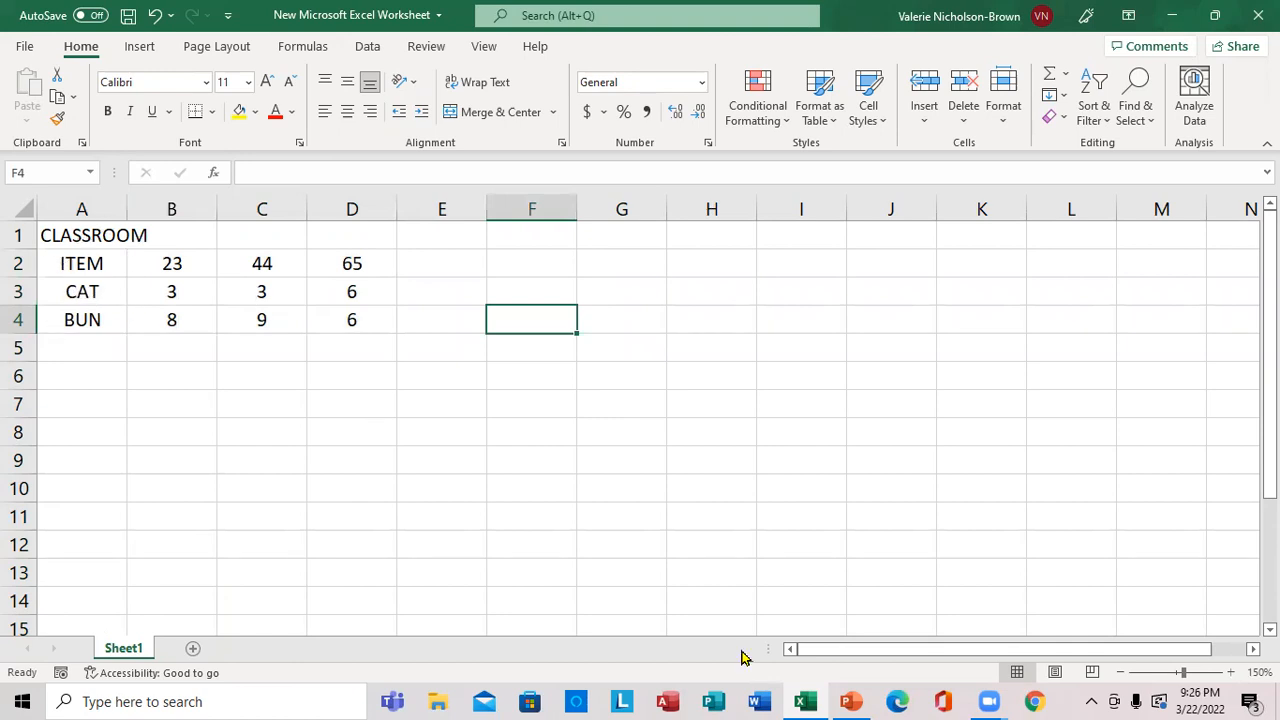
Check the lesson topics in the PowerPoint presentation, and merge and center the CLASSROOM heading across A1:D1 back in the Excel worksheet.
{"action": "left_click", "coordinate": [851, 701]}
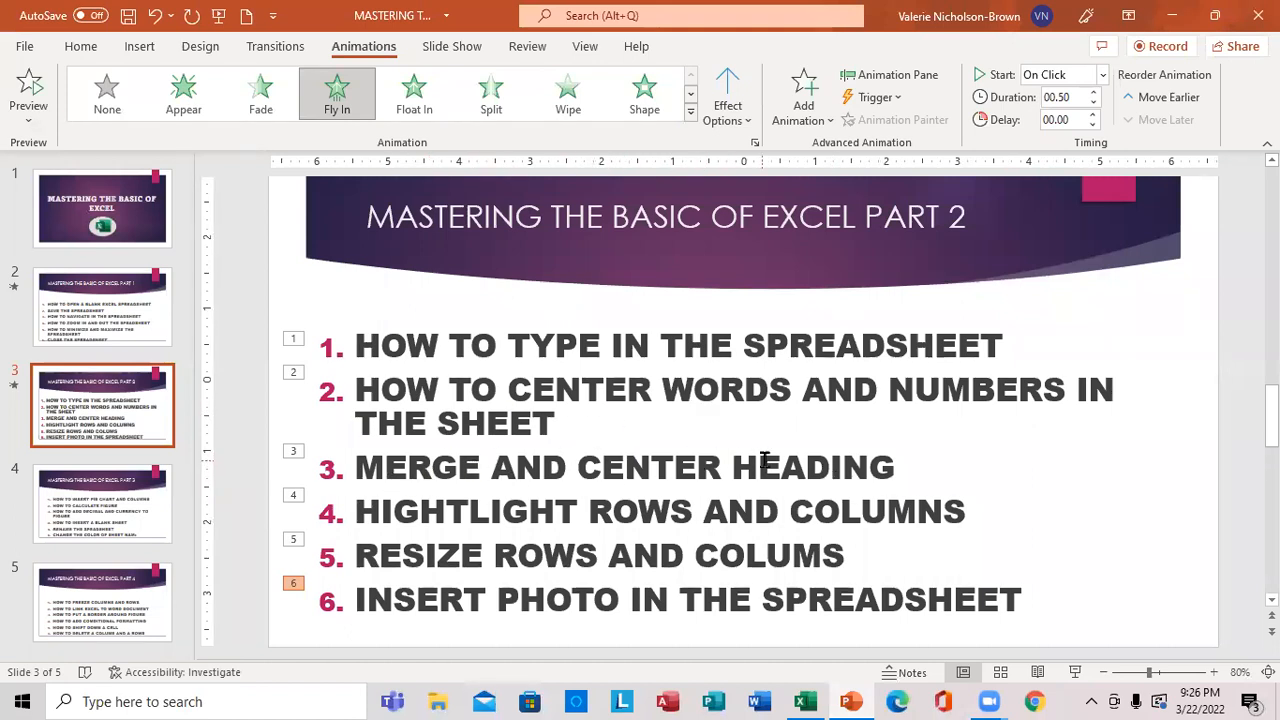
{"action": "left_click", "coordinate": [805, 701]}
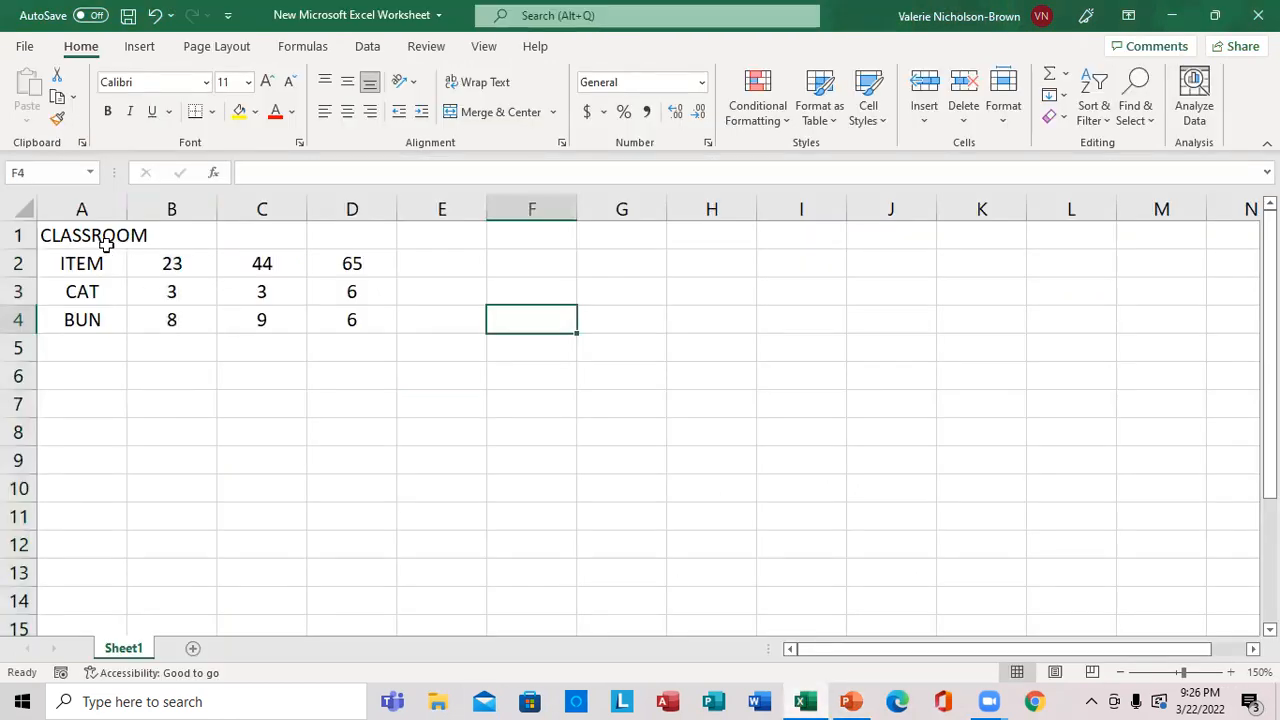
{"action": "left_click", "coordinate": [137, 231]}
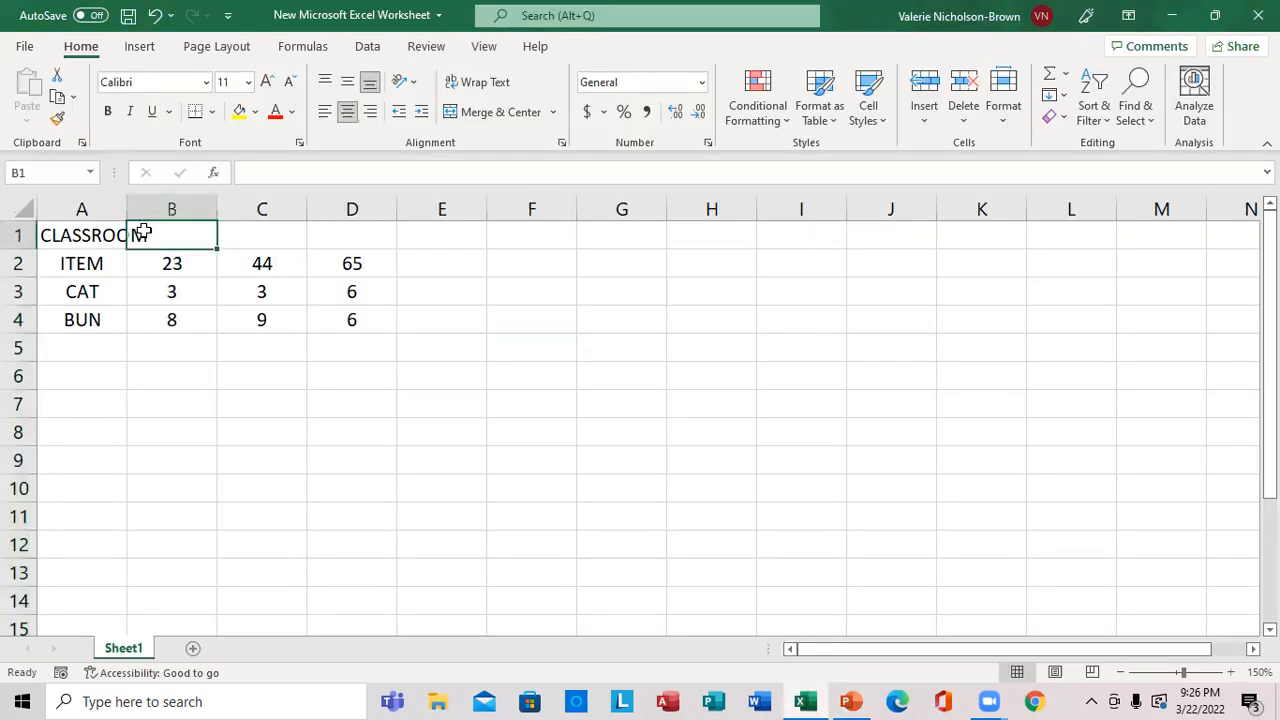
{"action": "left_click", "coordinate": [96, 235]}
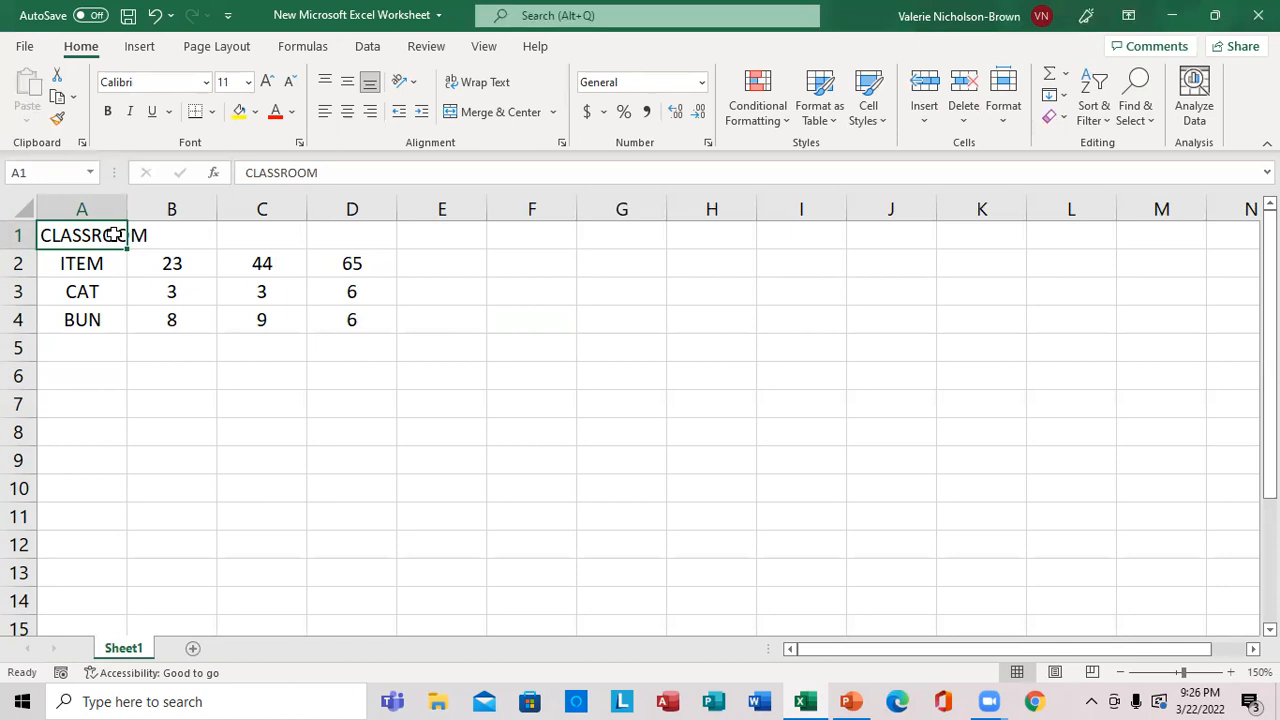
{"action": "left_click_drag", "start_coordinate": [116, 235], "coordinate": [331, 237]}
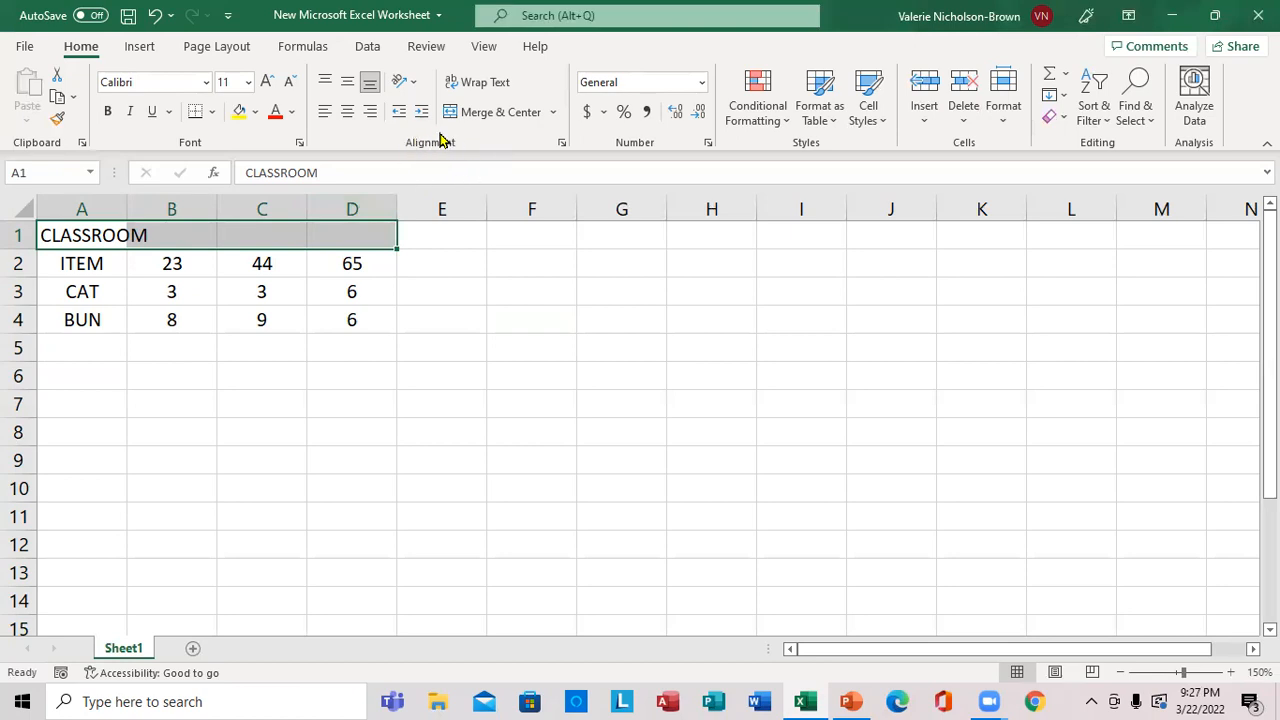
{"action": "left_click", "coordinate": [556, 113]}
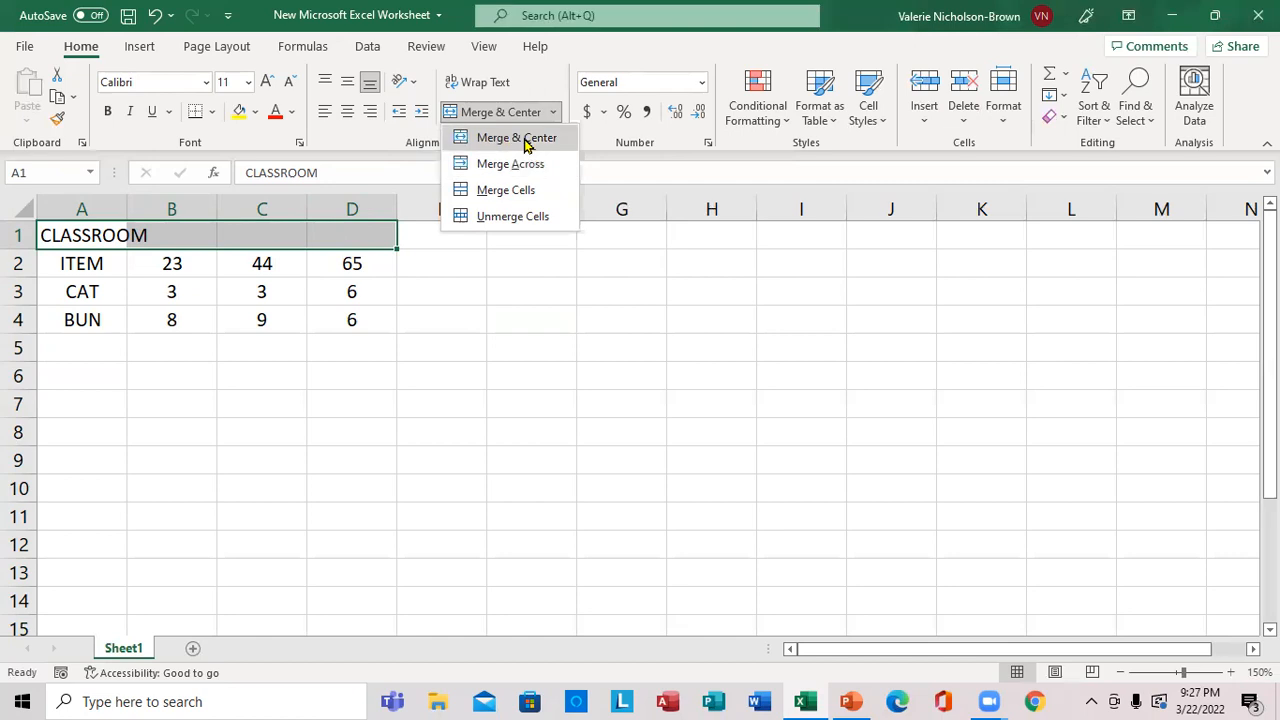
{"action": "left_click", "coordinate": [526, 140]}
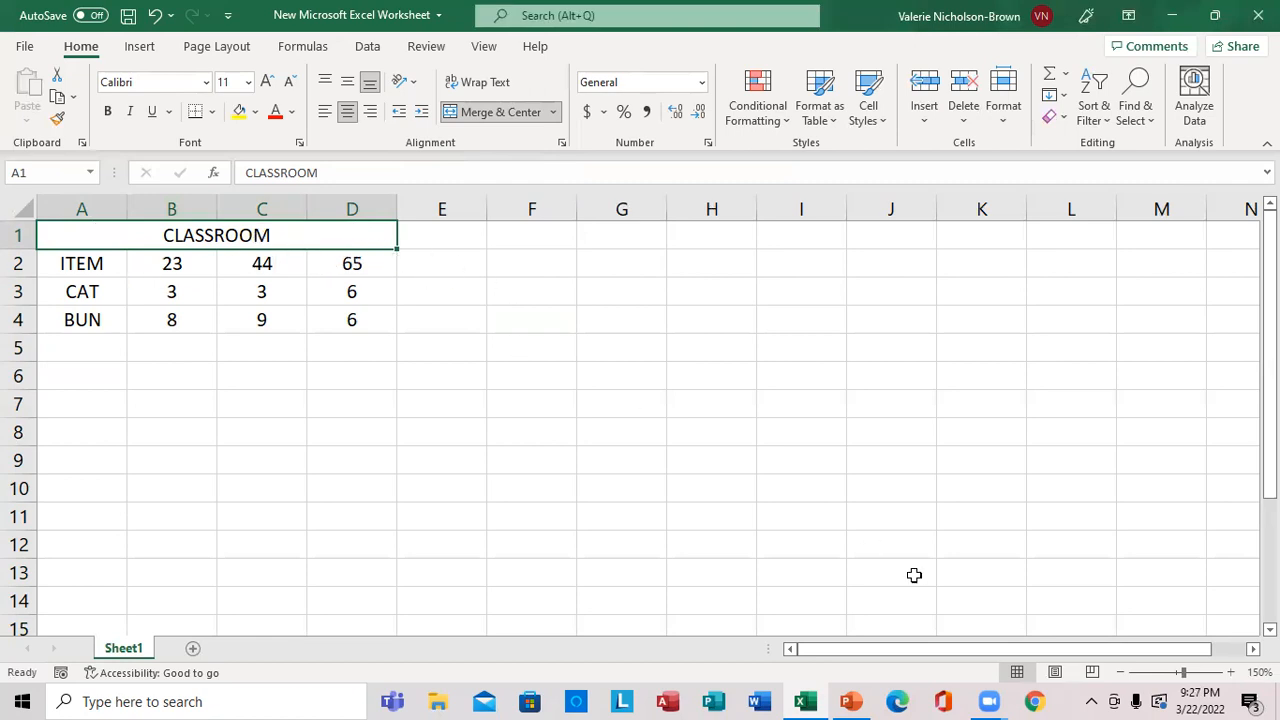
Check the next lesson topic in PowerPoint, and highlight all of row 3 with a dark gold fill in the Excel worksheet.
{"action": "left_click", "coordinate": [1231, 672]}
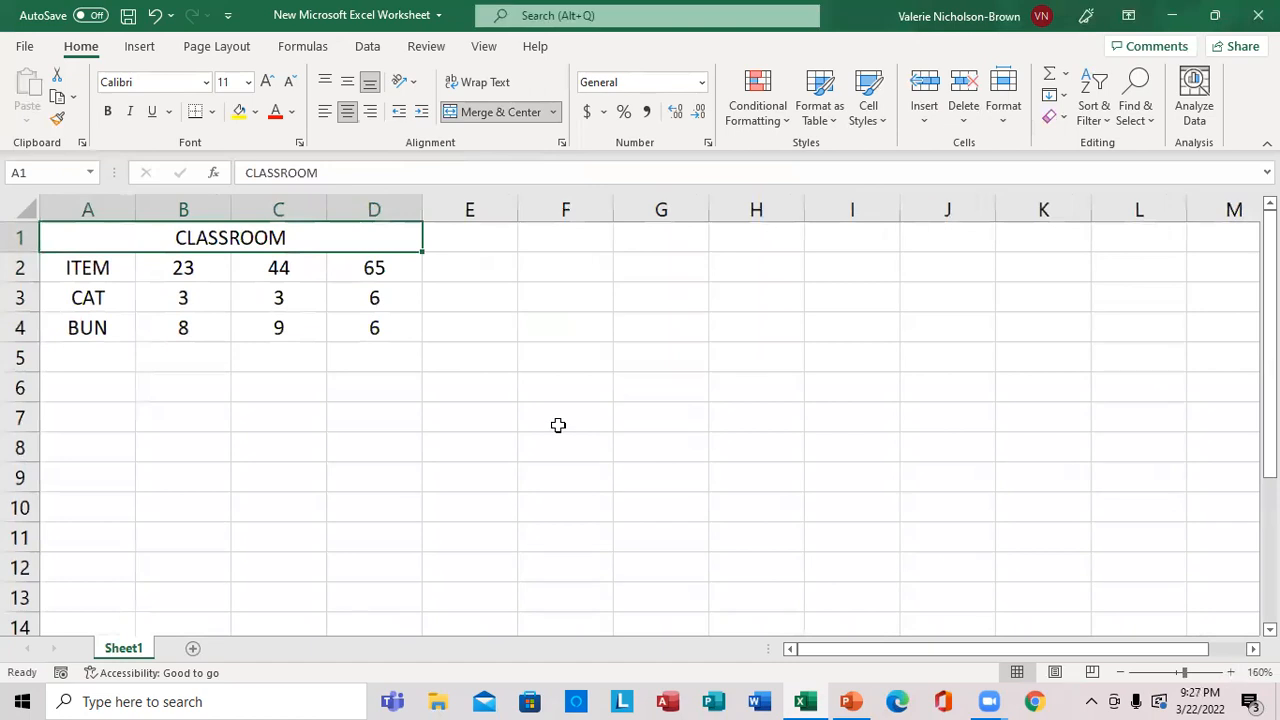
{"action": "left_click", "coordinate": [852, 700]}
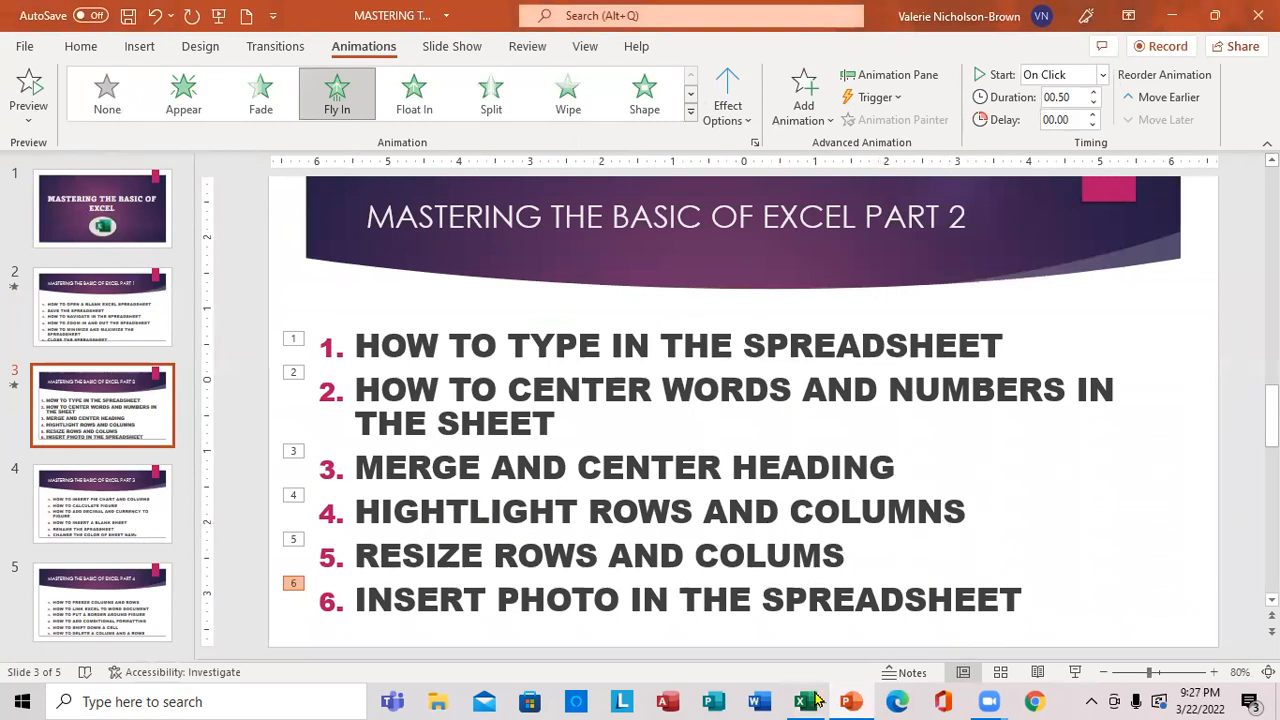
{"action": "left_click", "coordinate": [862, 700]}
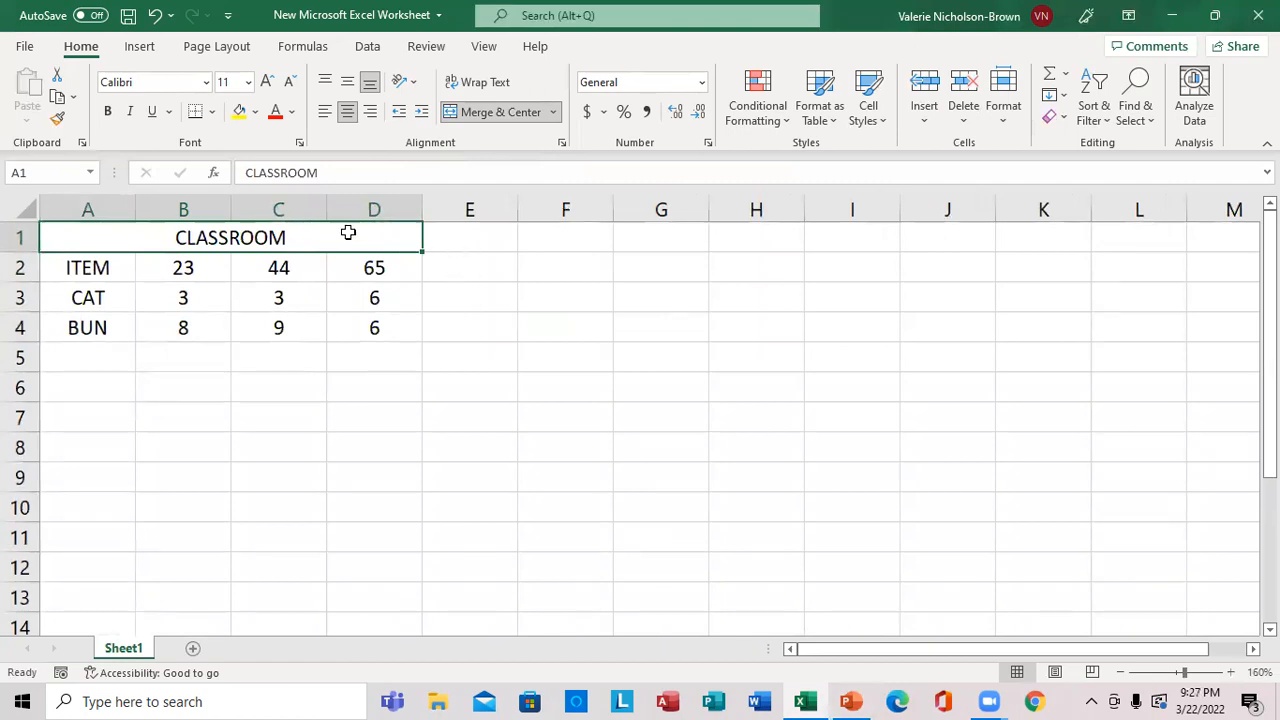
{"action": "left_click", "coordinate": [25, 297]}
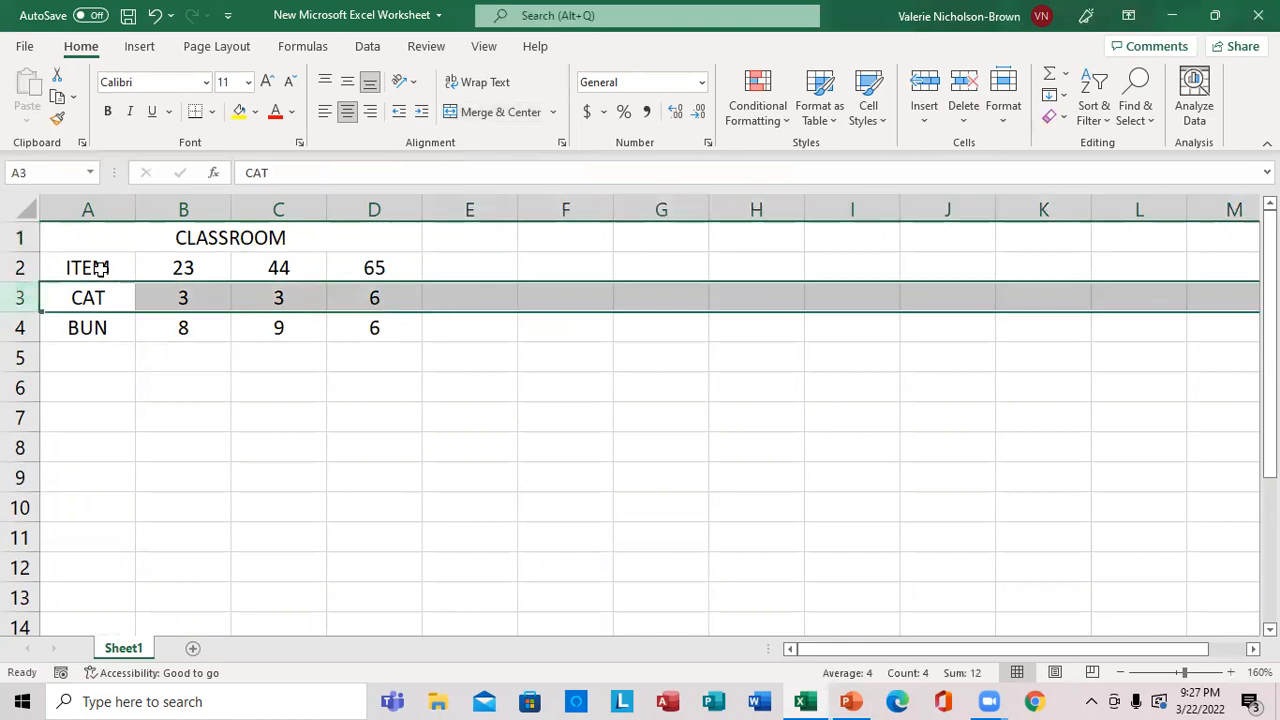
{"action": "left_click", "coordinate": [257, 114]}
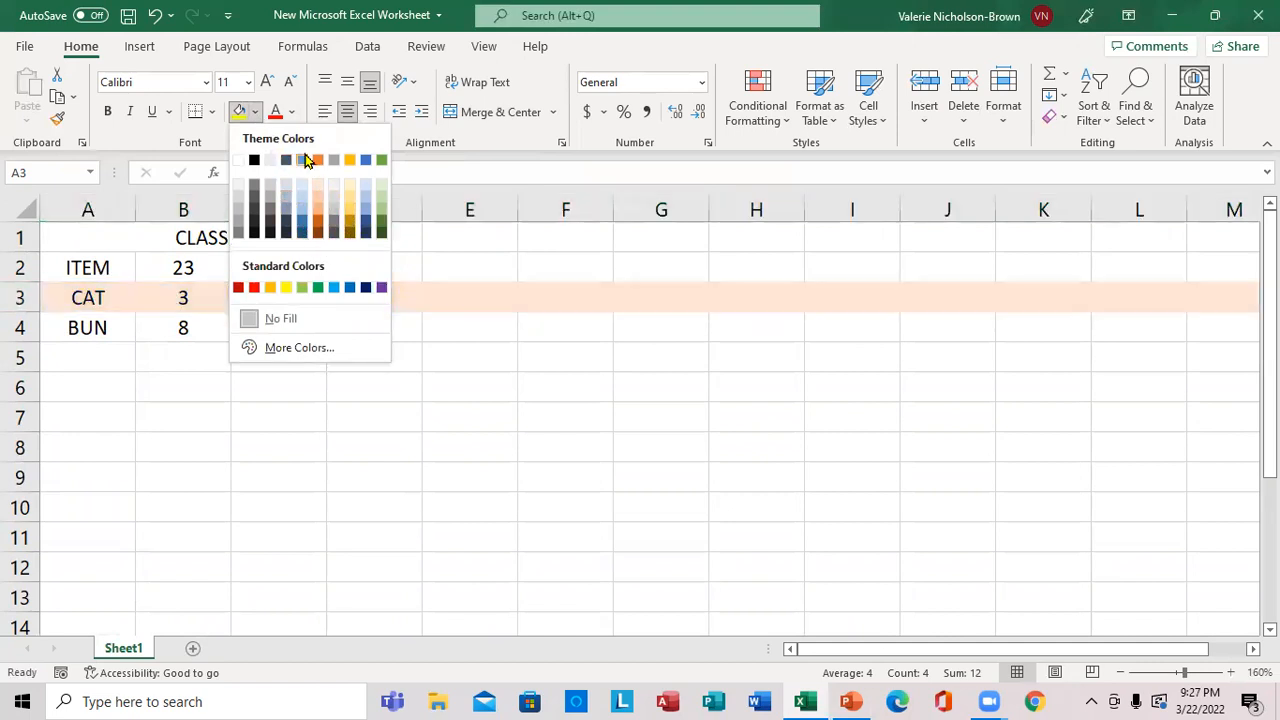
{"action": "left_click", "coordinate": [290, 116]}
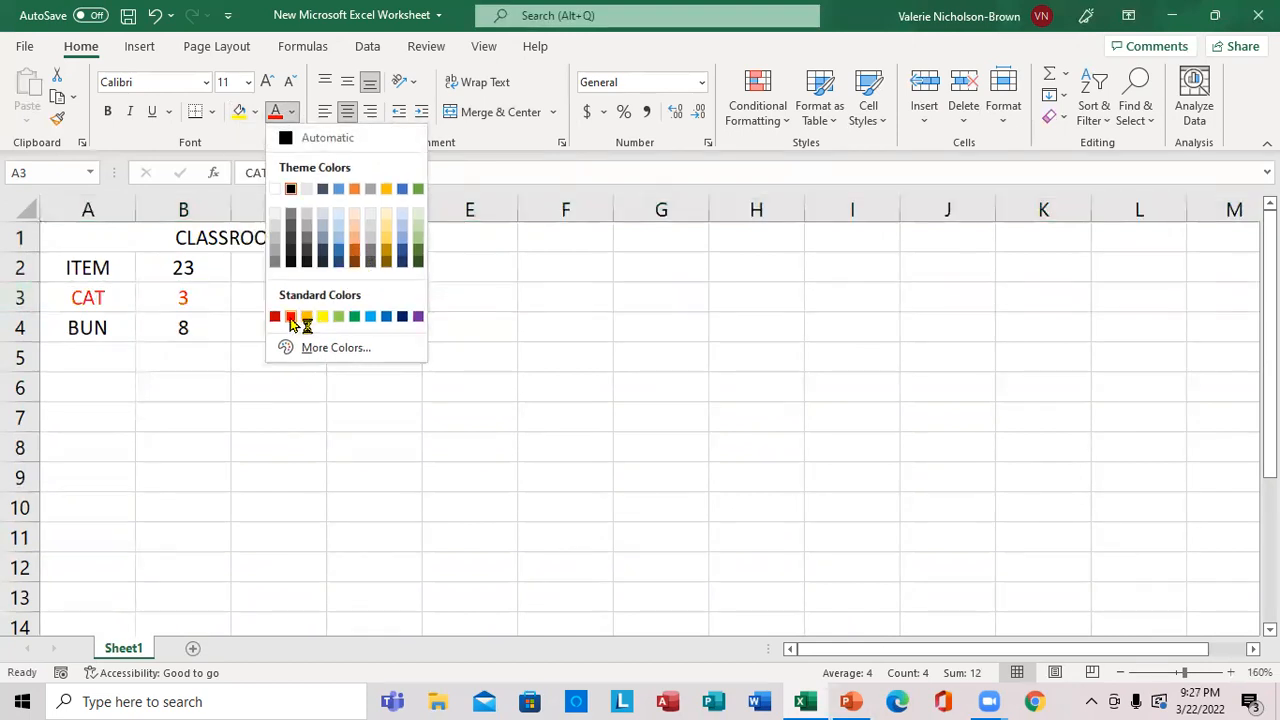
{"action": "left_click", "coordinate": [257, 115]}
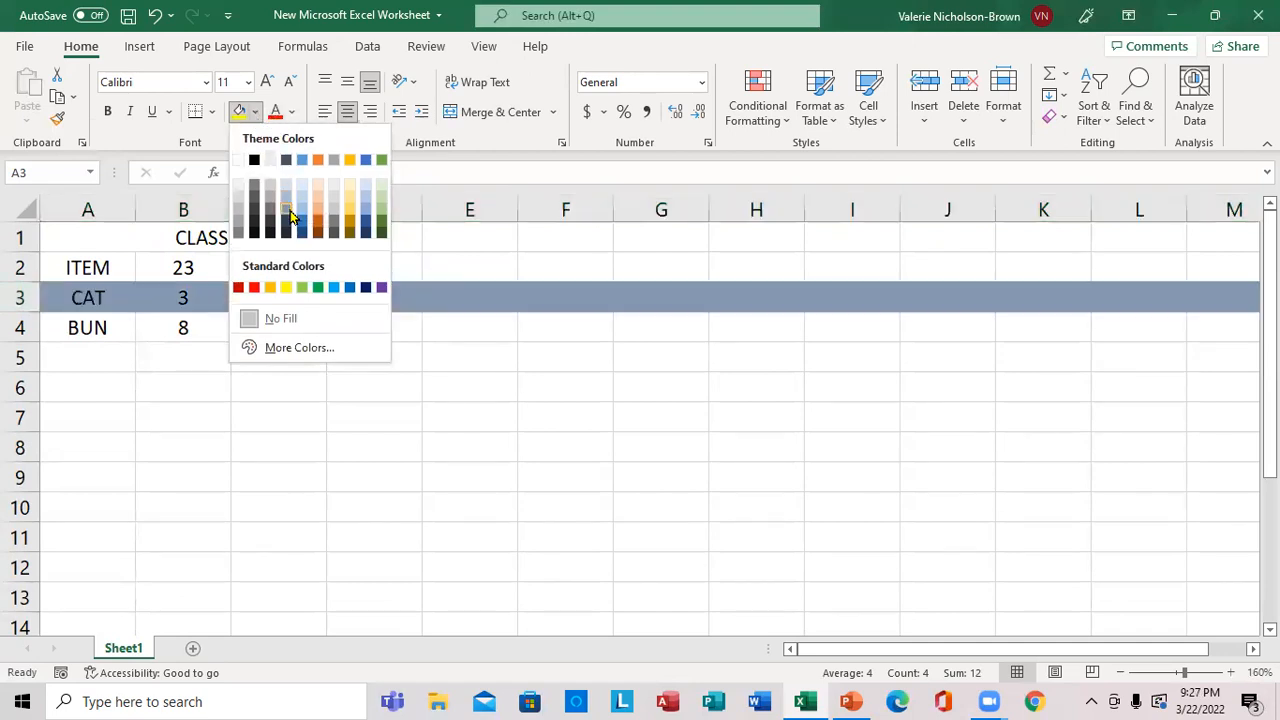
{"action": "left_click", "coordinate": [355, 230]}
{"action": "left_click", "coordinate": [466, 382]}
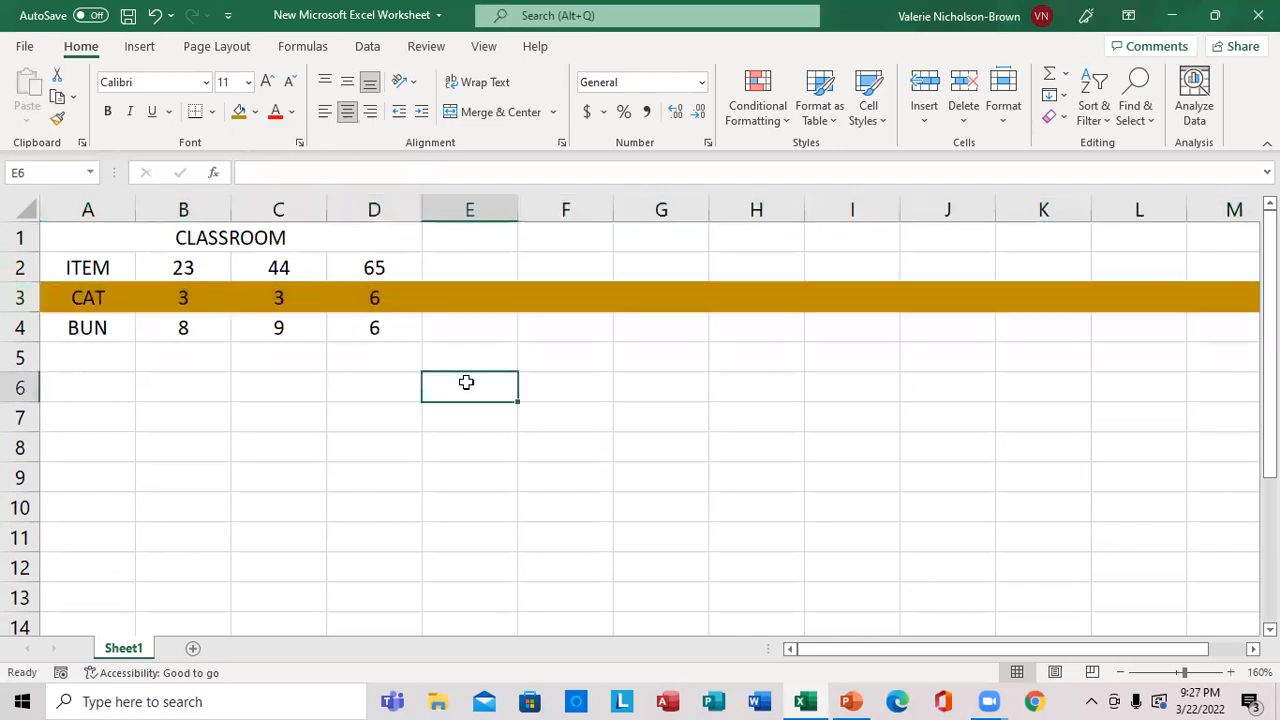
Highlight column C with the darkest gold theme fill color.
{"action": "left_click", "coordinate": [288, 205]}
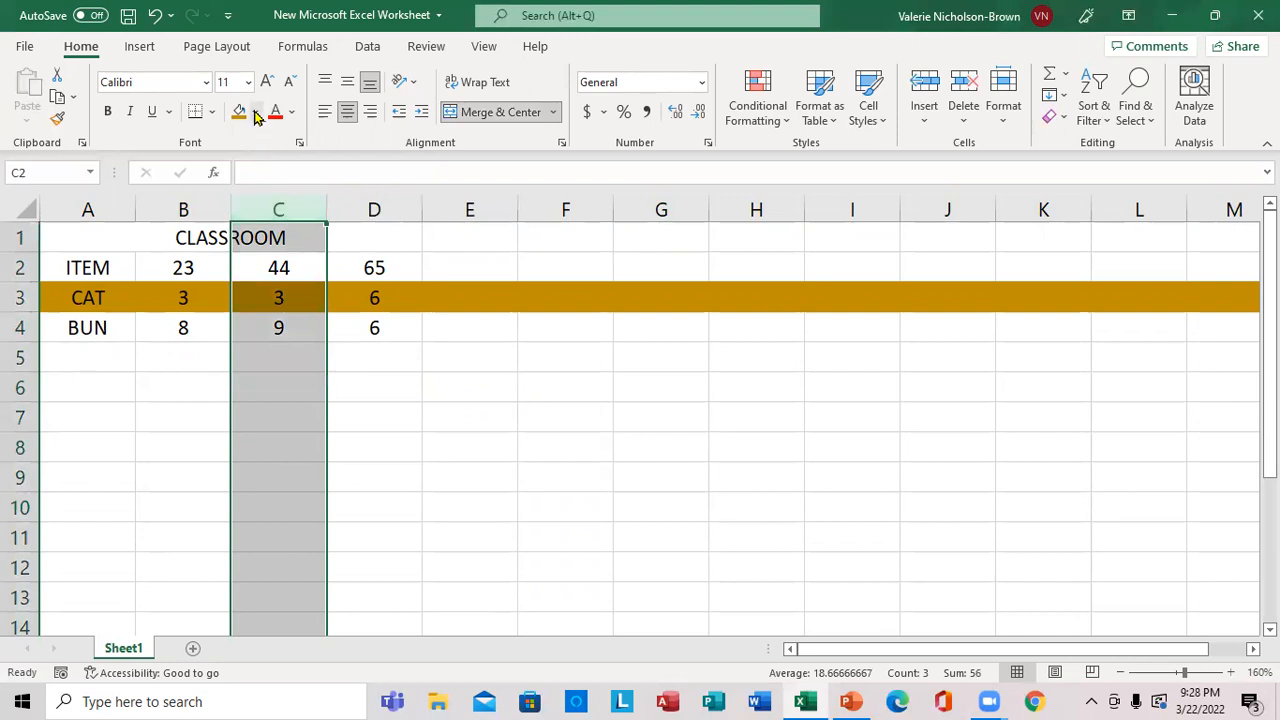
{"action": "left_click", "coordinate": [255, 113]}
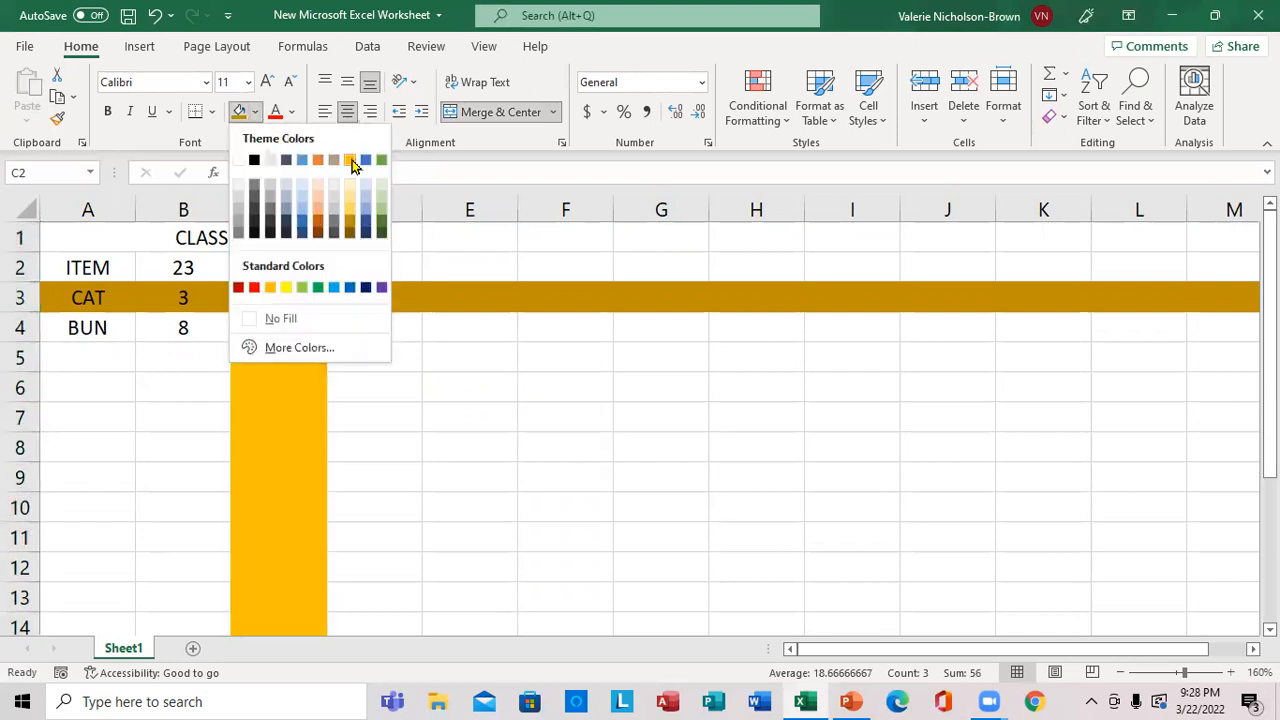
{"action": "left_click", "coordinate": [346, 234]}
{"action": "left_click", "coordinate": [416, 347]}
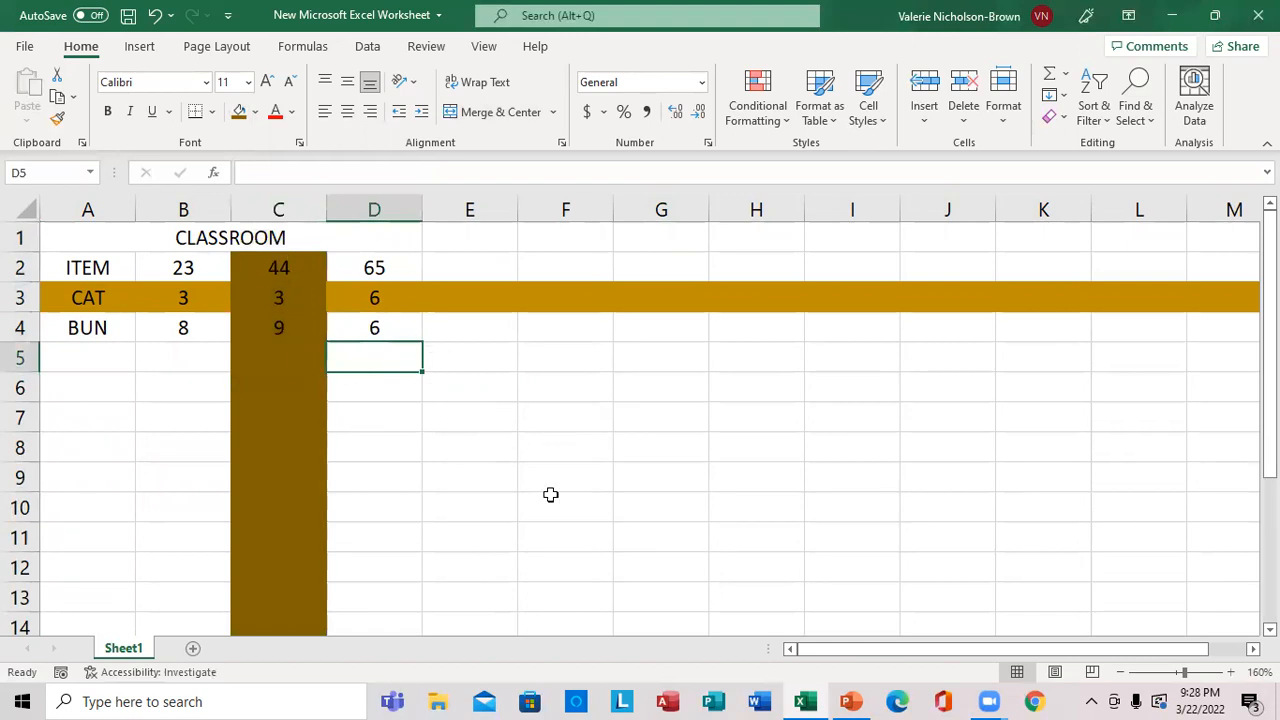
Check the lesson topics in PowerPoint, and widen column C to about double and column D by about half in the Excel worksheet.
{"action": "left_click", "coordinate": [853, 690]}
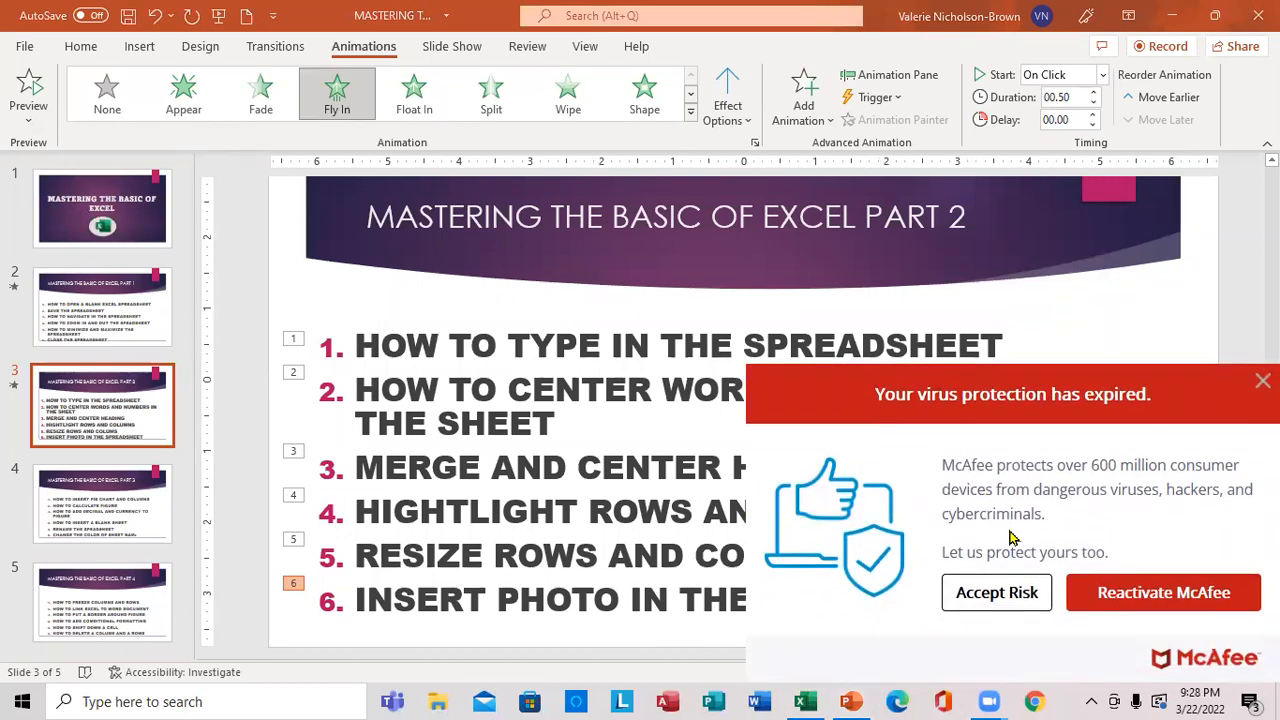
{"action": "left_click", "coordinate": [806, 701]}
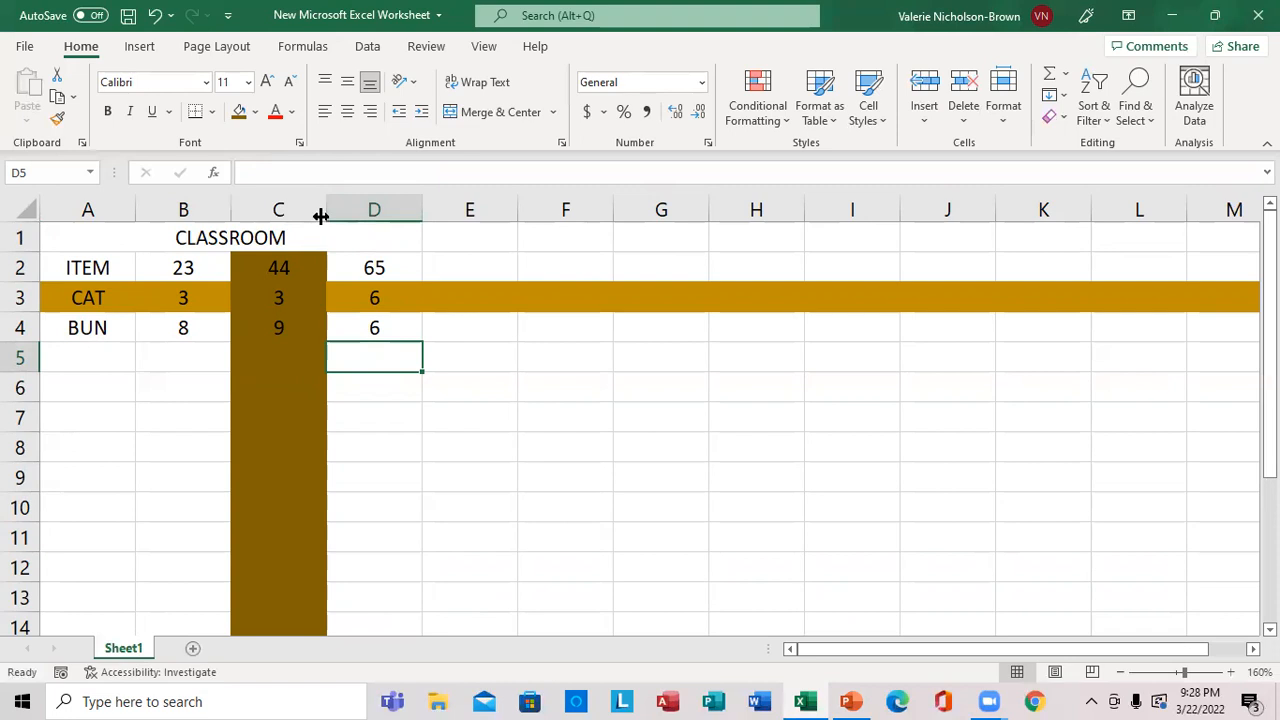
{"action": "left_click_drag", "start_coordinate": [320, 216], "coordinate": [418, 216]}
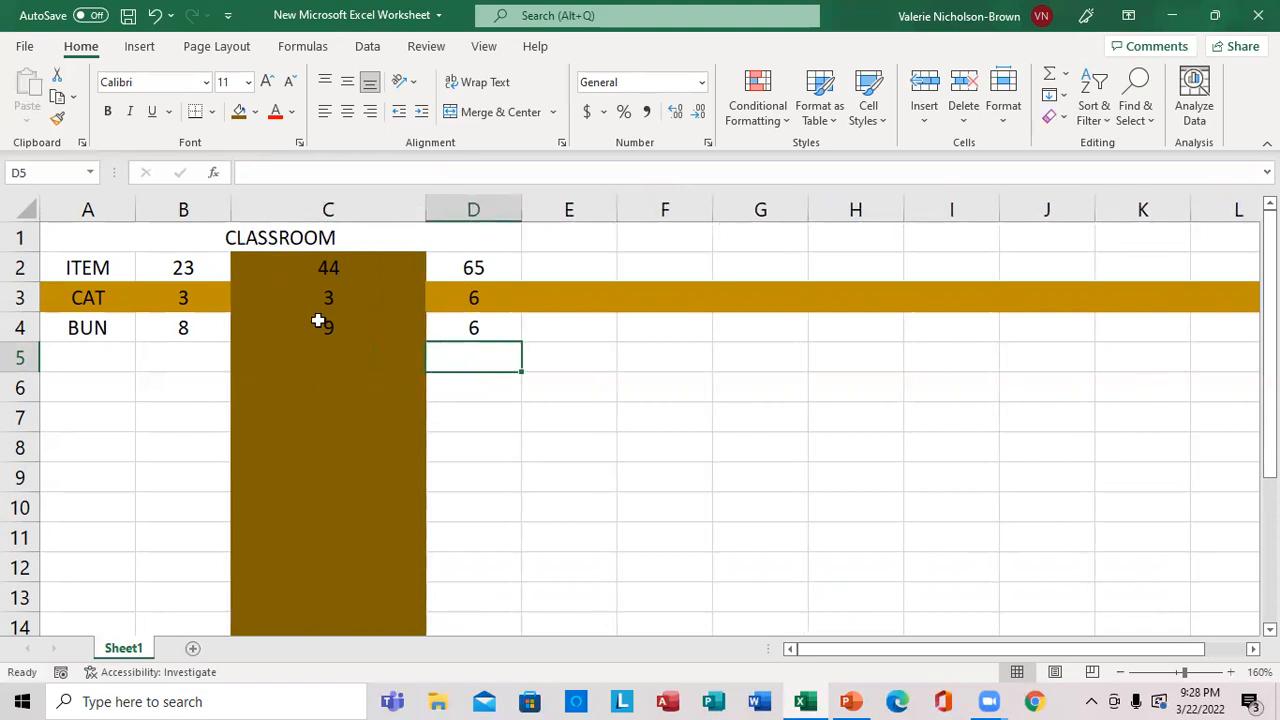
{"action": "left_click_drag", "start_coordinate": [522, 208], "coordinate": [571, 215]}
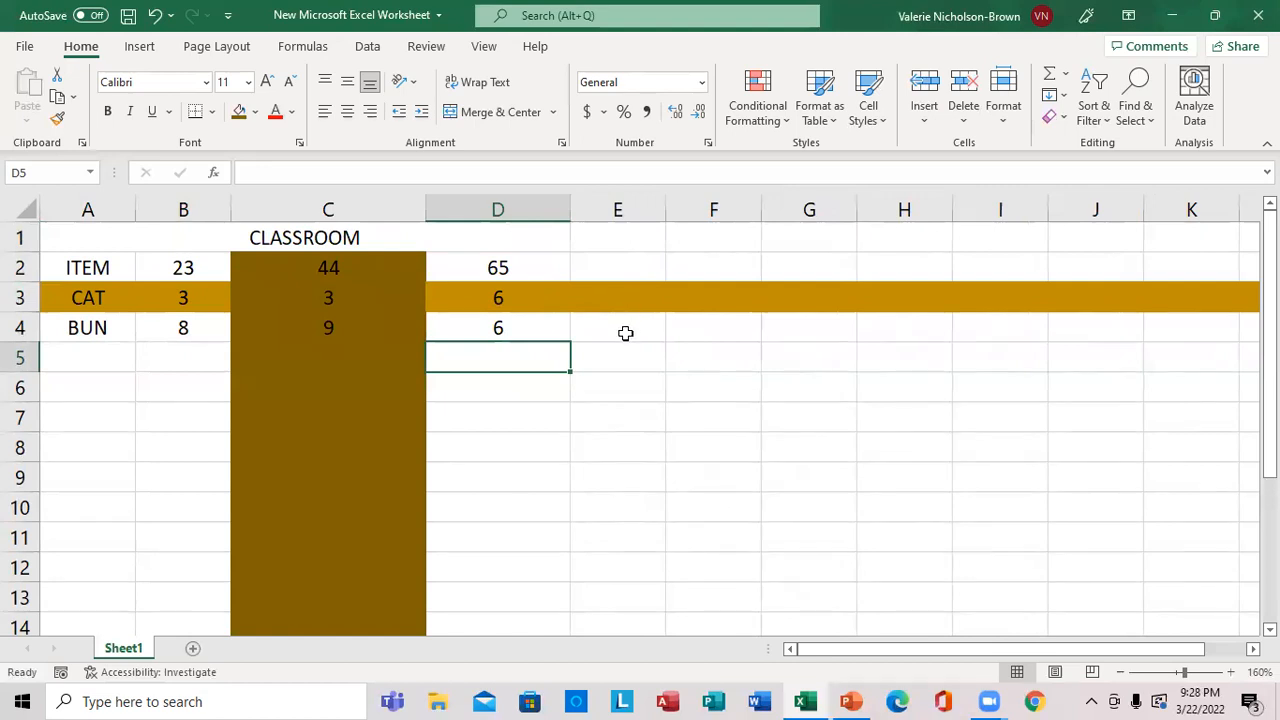
{"action": "left_click_drag", "start_coordinate": [620, 271], "coordinate": [690, 352]}
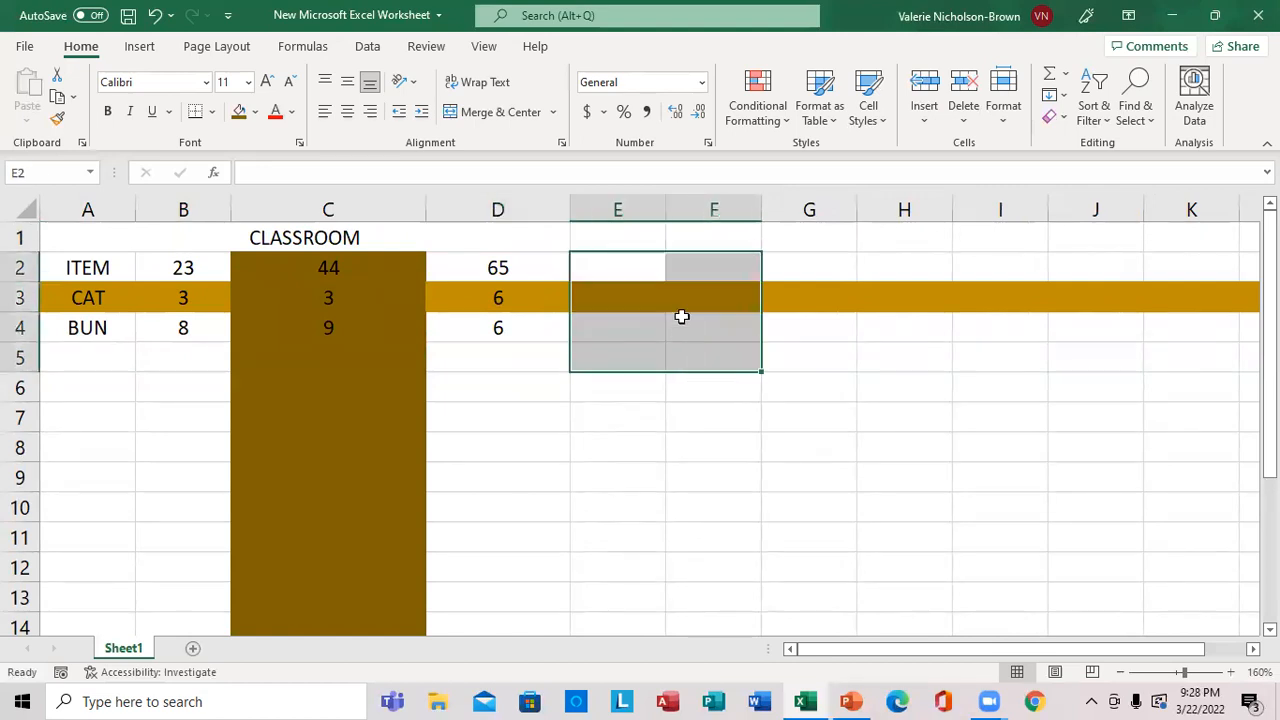
{"action": "left_click", "coordinate": [543, 365]}
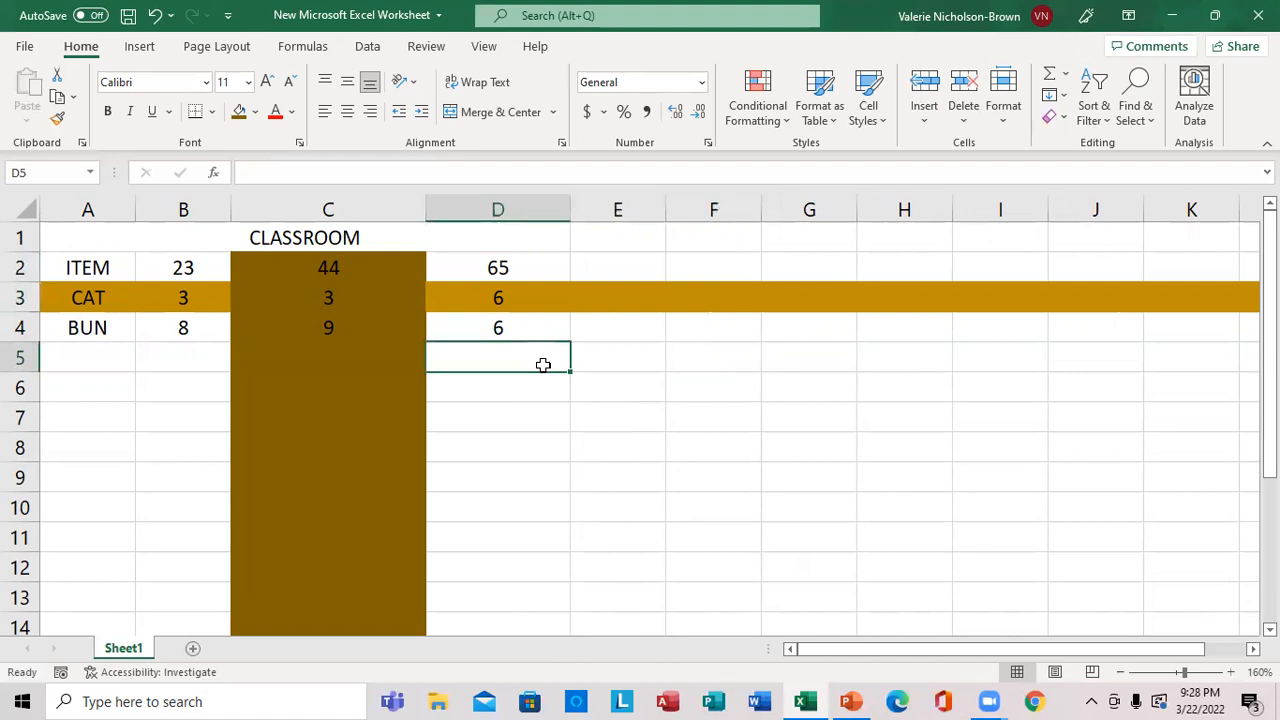
{"action": "left_click", "coordinate": [614, 333]}
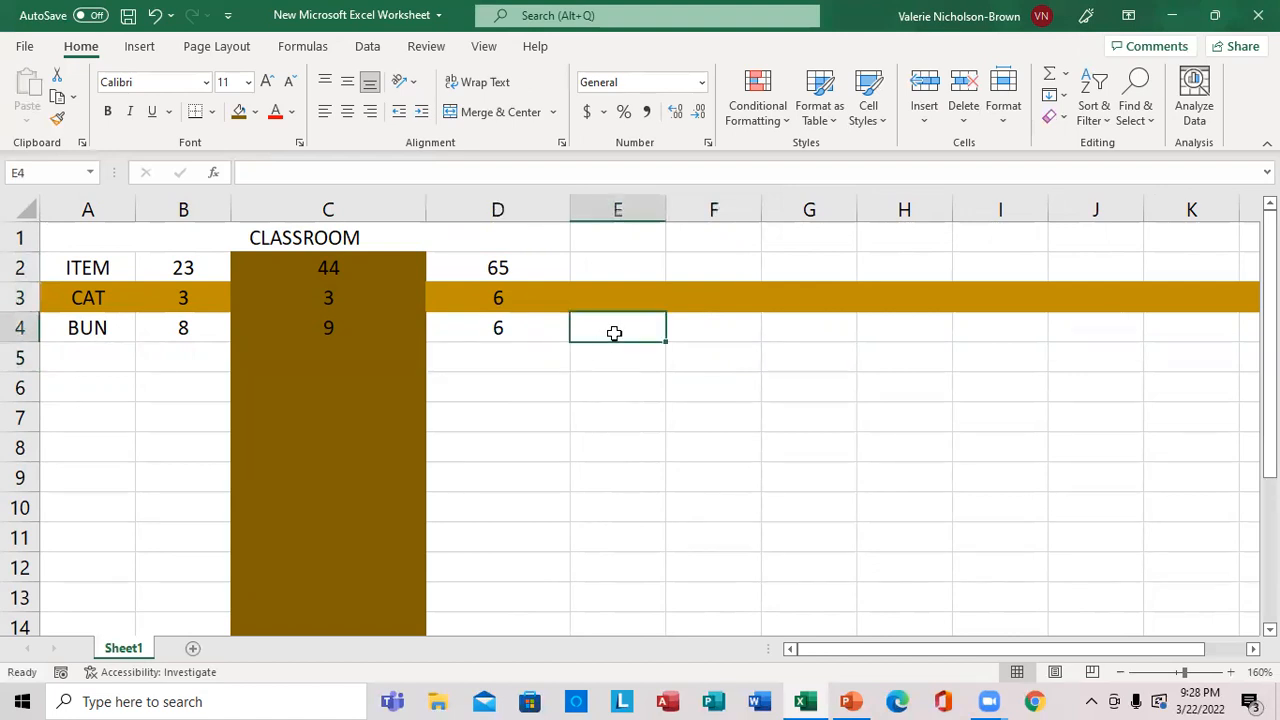
{"action": "type", "text": "9887777666555"}
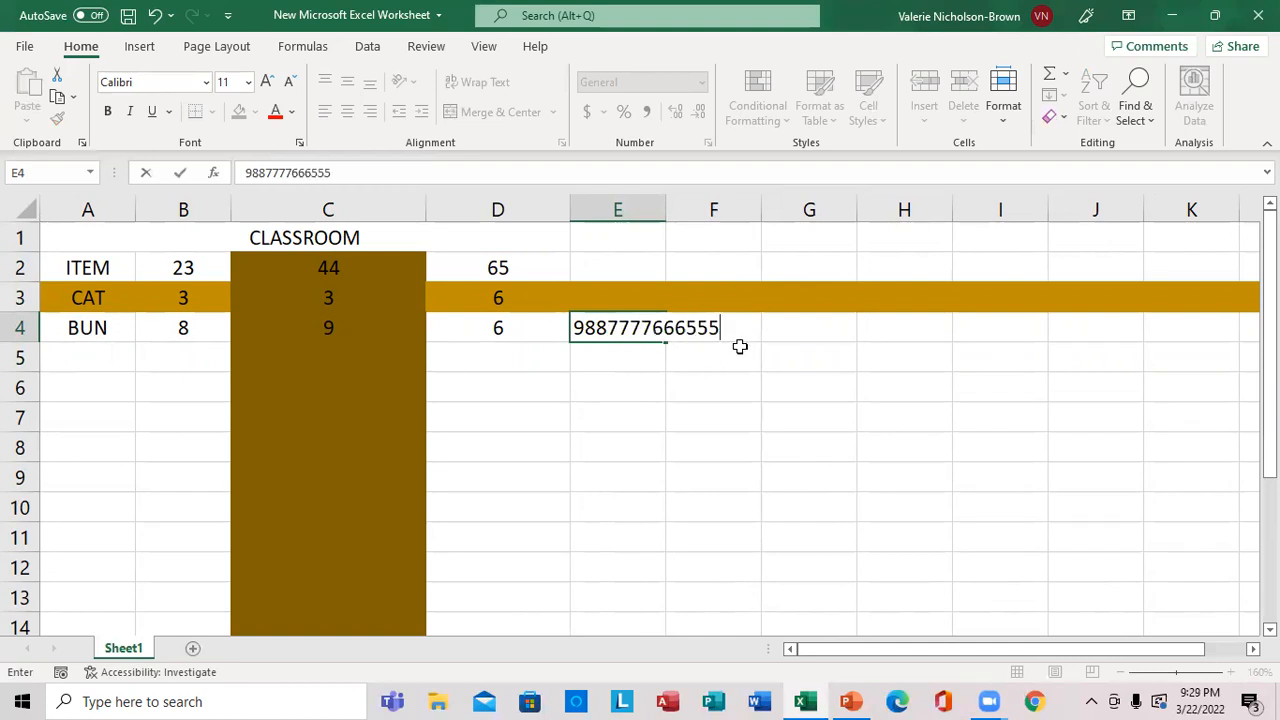
{"action": "left_click_drag", "start_coordinate": [729, 330], "coordinate": [634, 360]}
{"action": "left_click", "coordinate": [634, 360]}
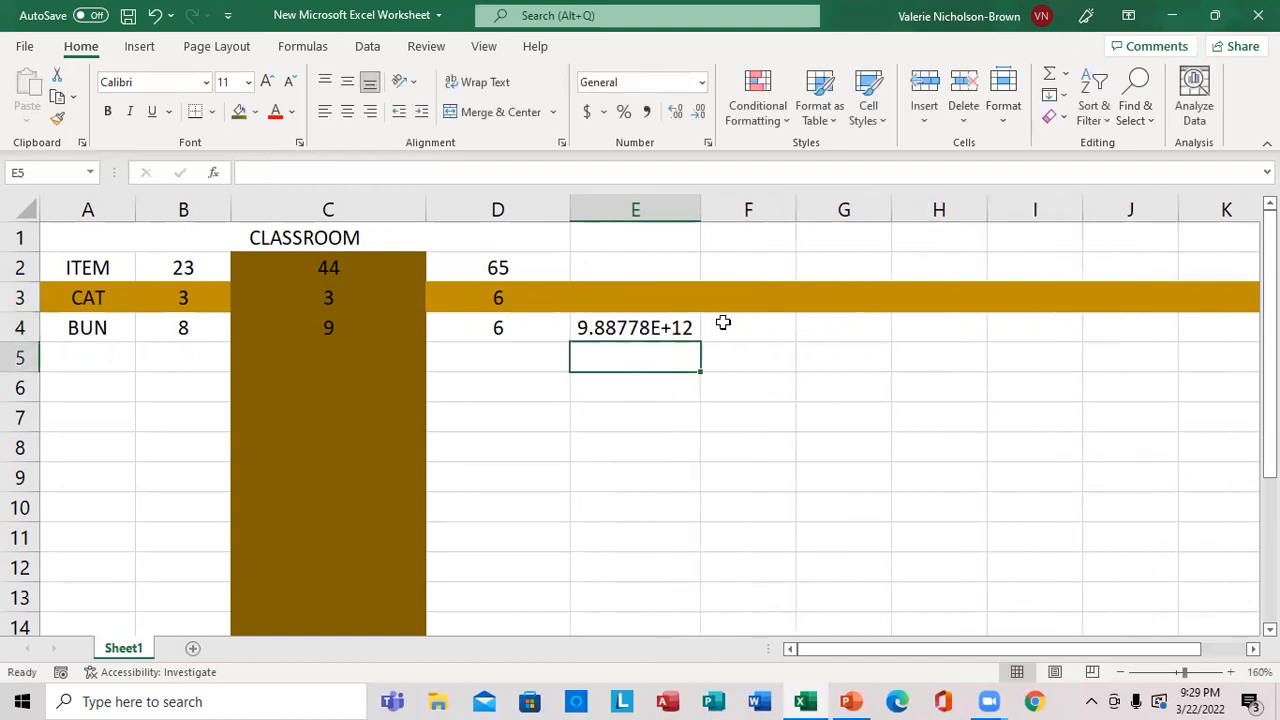
{"action": "left_click", "coordinate": [723, 325]}
{"action": "left_click", "coordinate": [651, 332]}
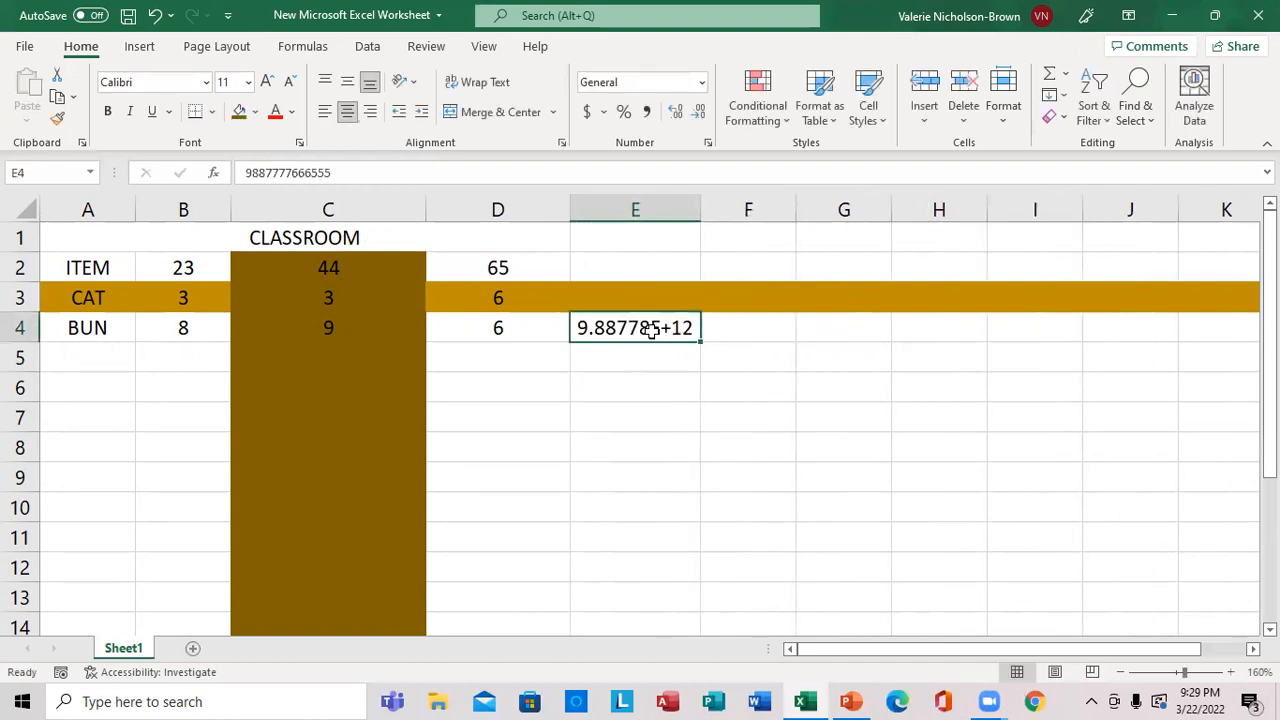
Narrow column E until its contents are hidden, and resize row 2 to slightly taller than the other rows.
{"action": "left_click_drag", "start_coordinate": [699, 204], "coordinate": [570, 254]}
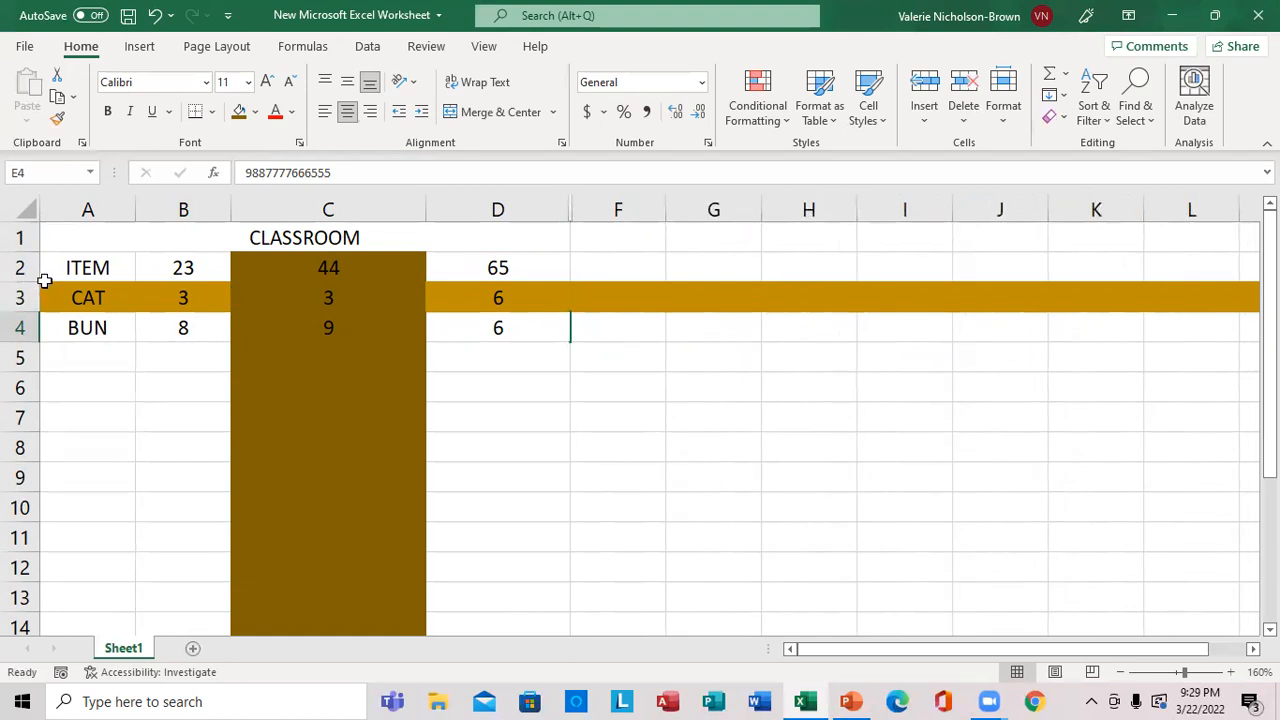
{"action": "left_click_drag", "start_coordinate": [37, 281], "coordinate": [34, 322]}
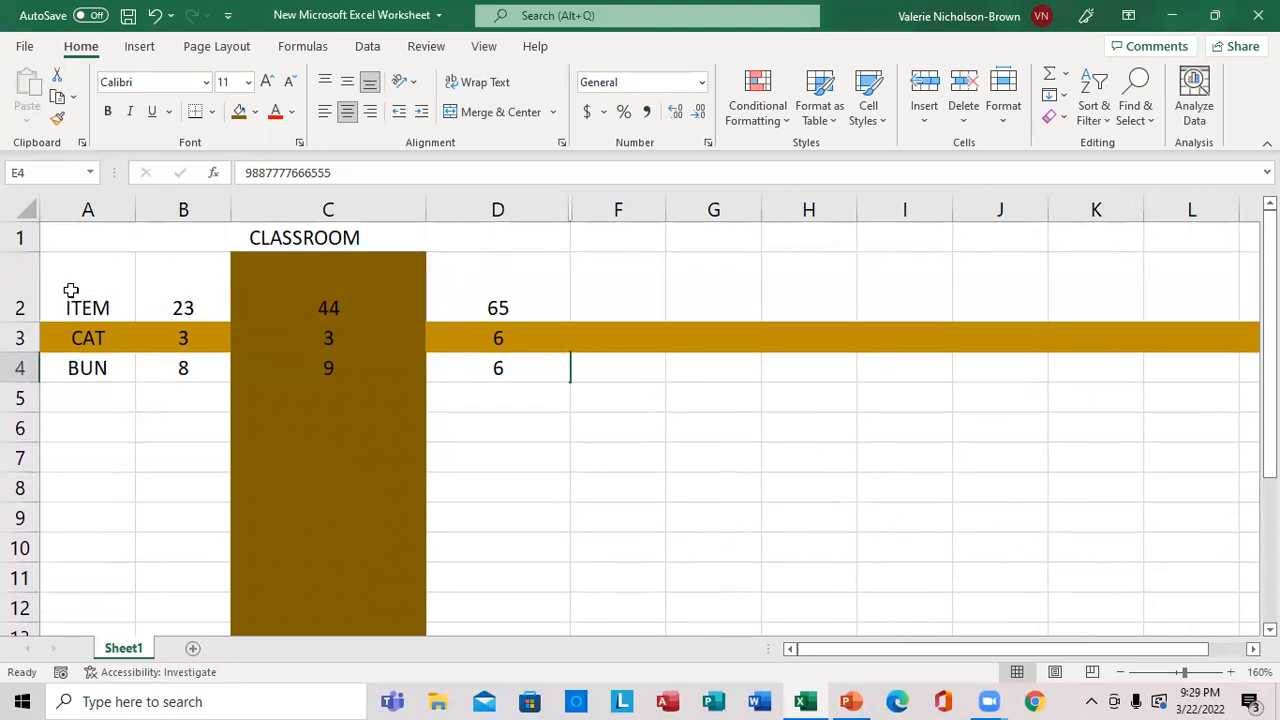
{"action": "left_click_drag", "start_coordinate": [38, 322], "coordinate": [34, 288]}
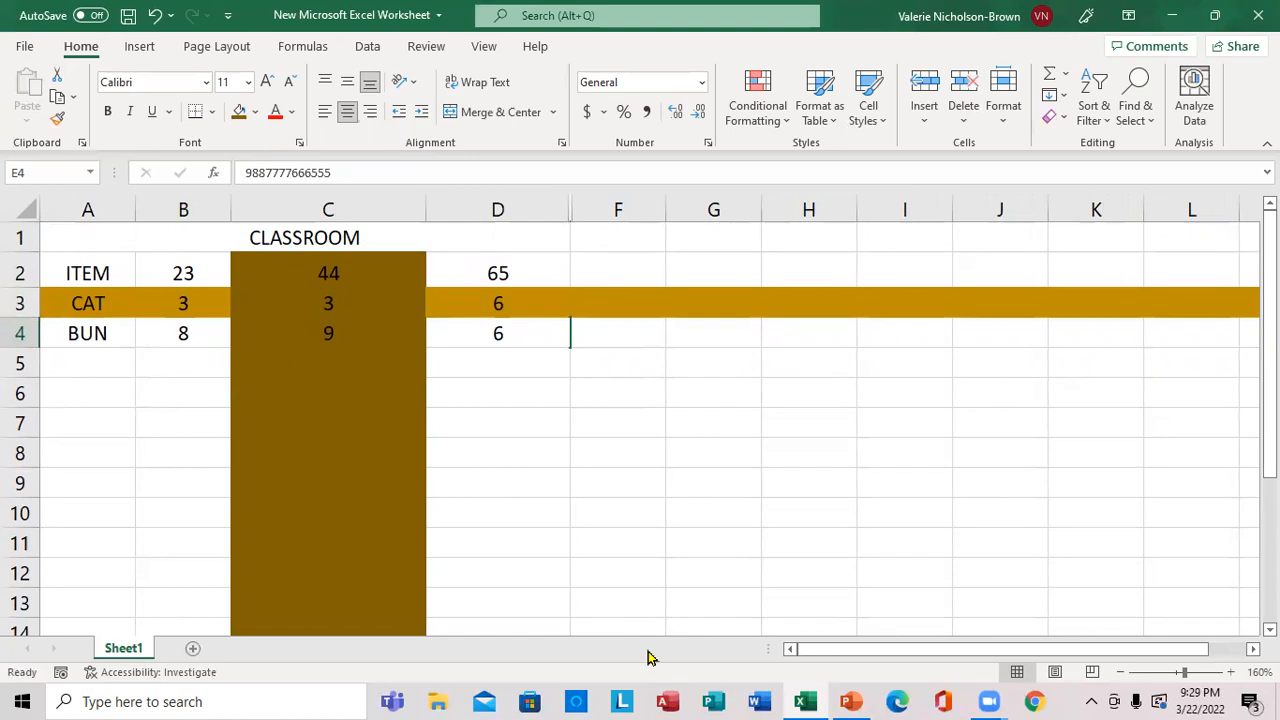
Check the remaining lesson topic on inserting a photo in PowerPoint, and return to the Excel worksheet's page layout options.
{"action": "left_click", "coordinate": [856, 701]}
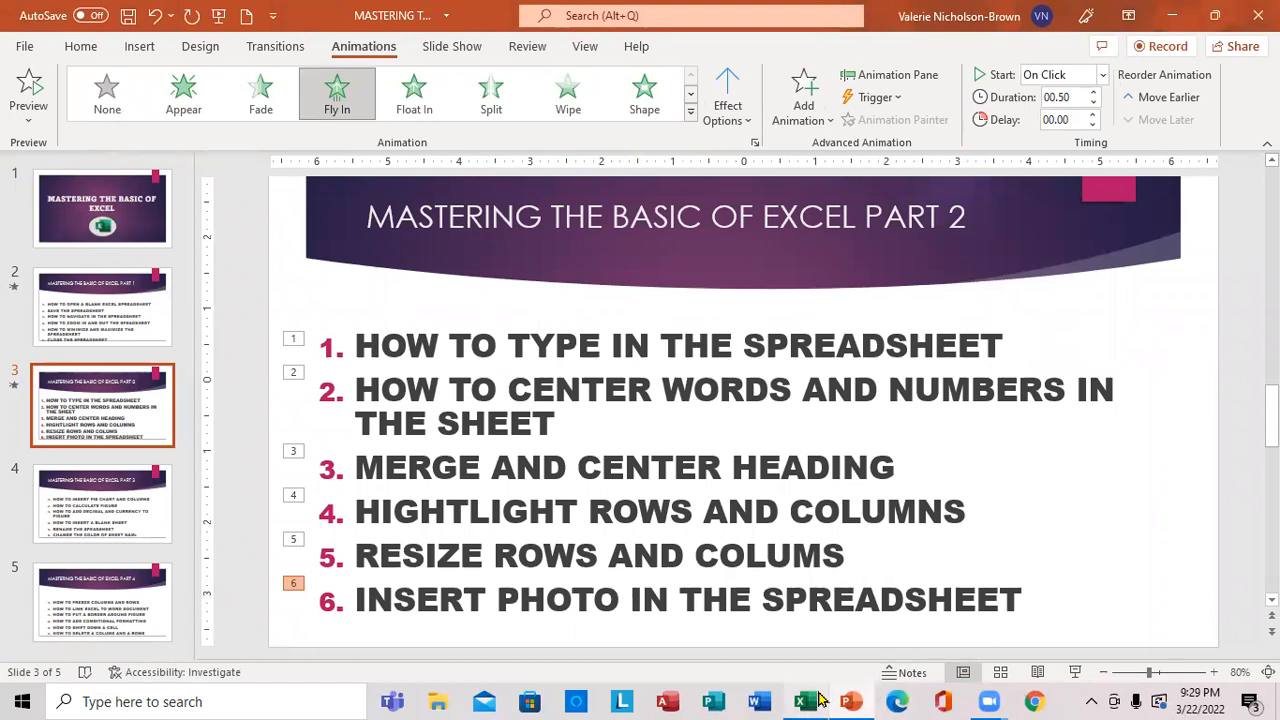
{"action": "left_click", "coordinate": [806, 703]}
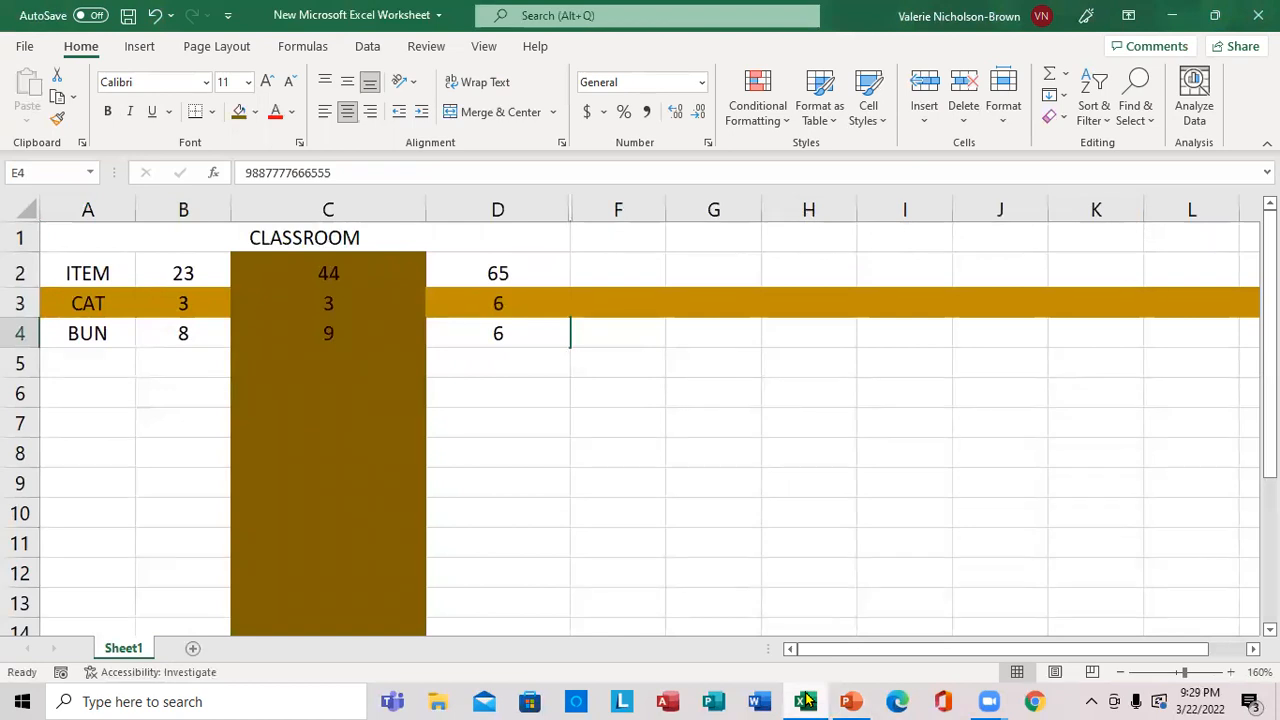
{"action": "left_click", "coordinate": [369, 47]}
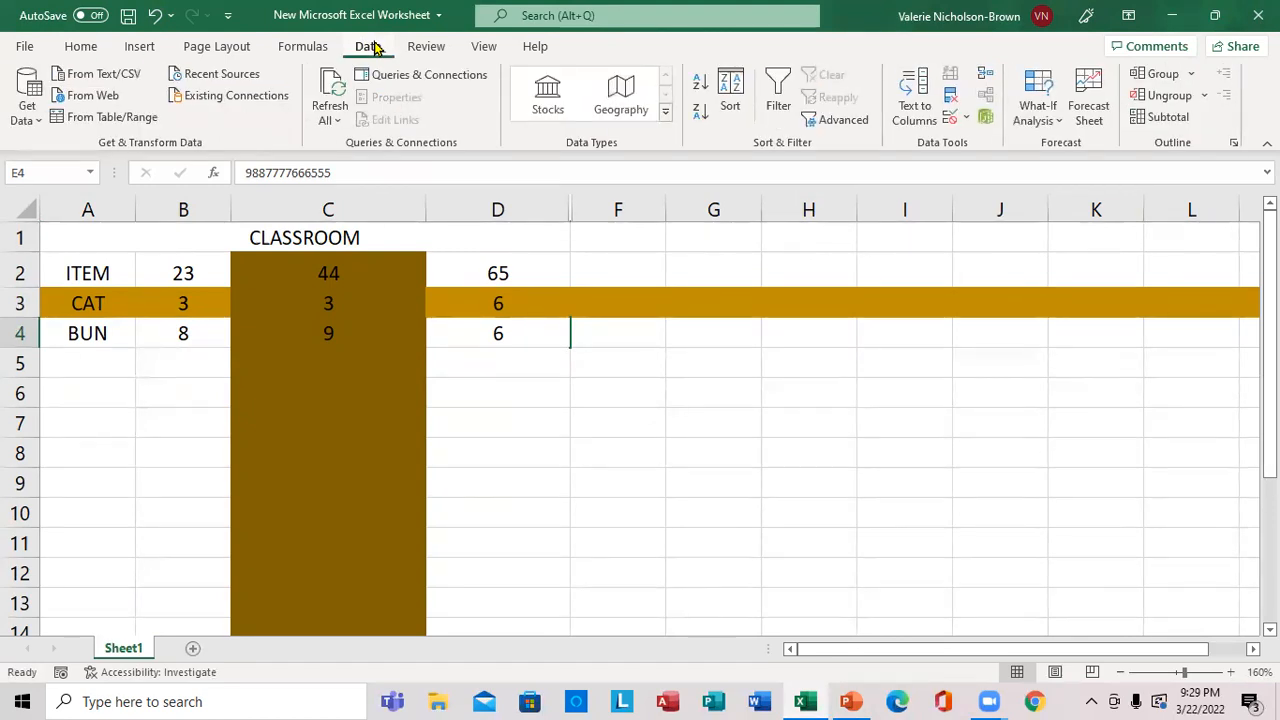
{"action": "left_click", "coordinate": [310, 47]}
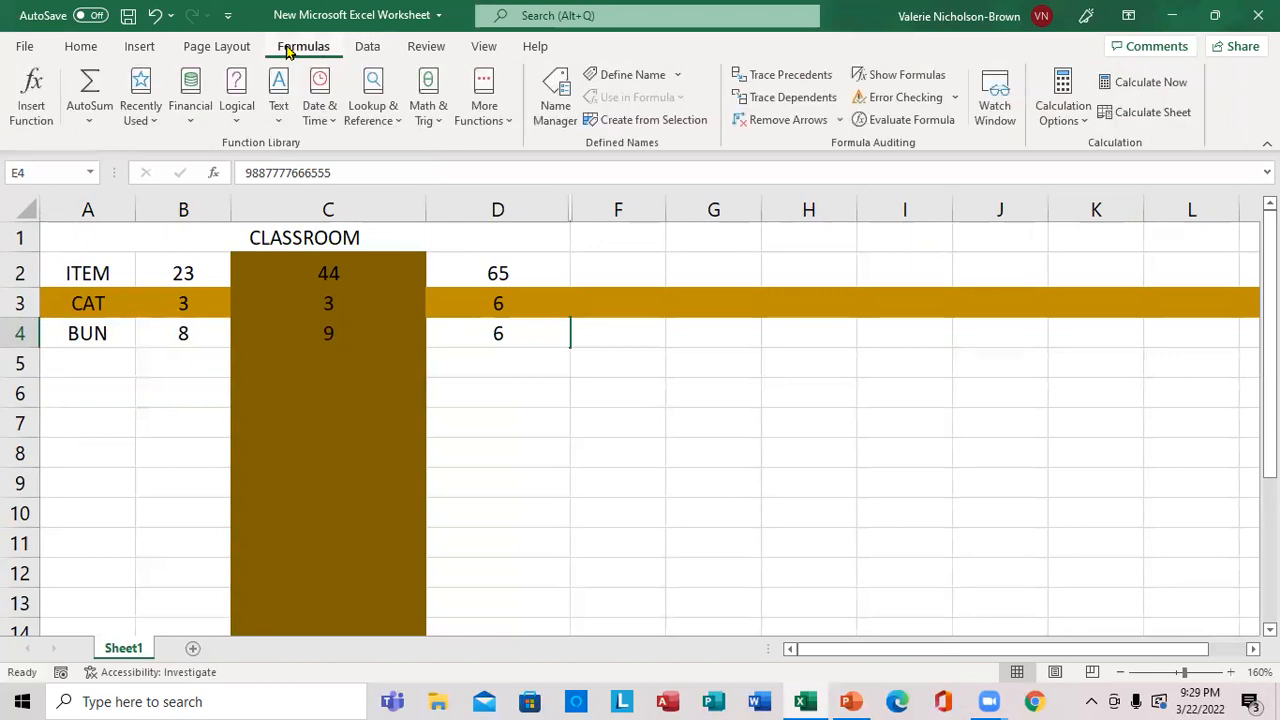
{"action": "left_click", "coordinate": [222, 50]}
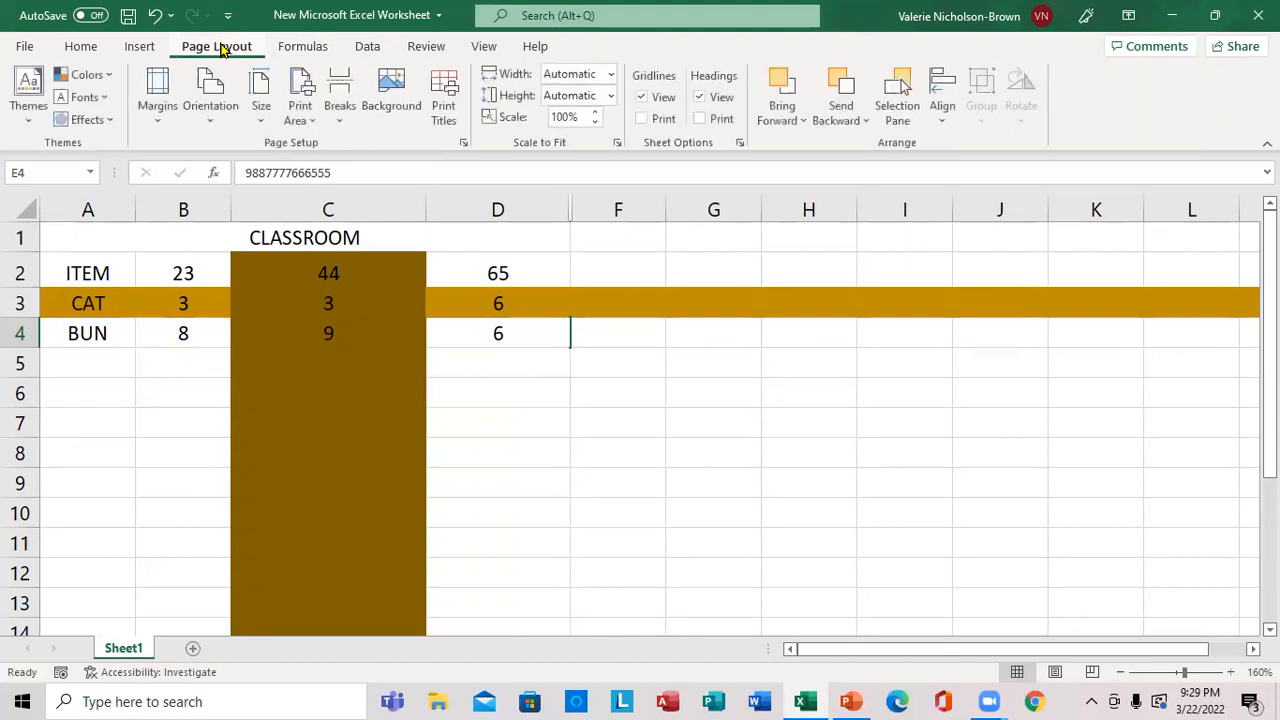
Start adding a sheet background picture from a file, and browse to "all folder" on the Desktop.
{"action": "left_click", "coordinate": [403, 96]}
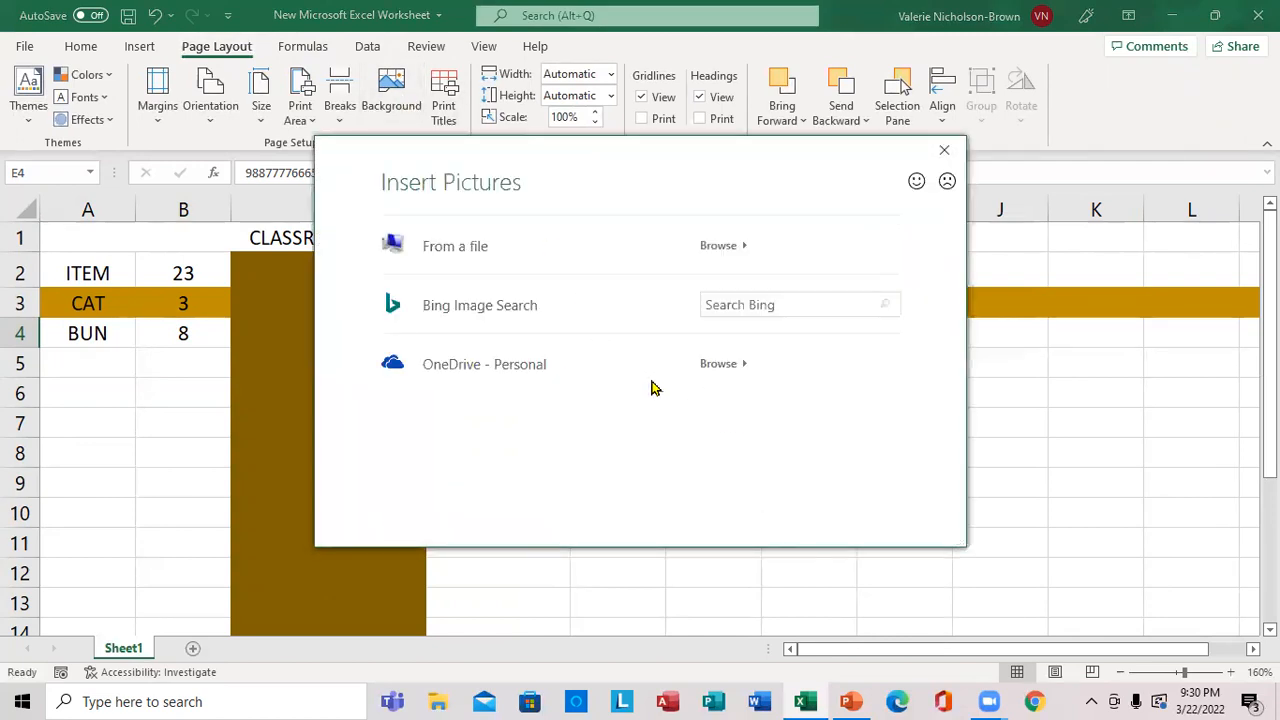
{"action": "left_click", "coordinate": [458, 248]}
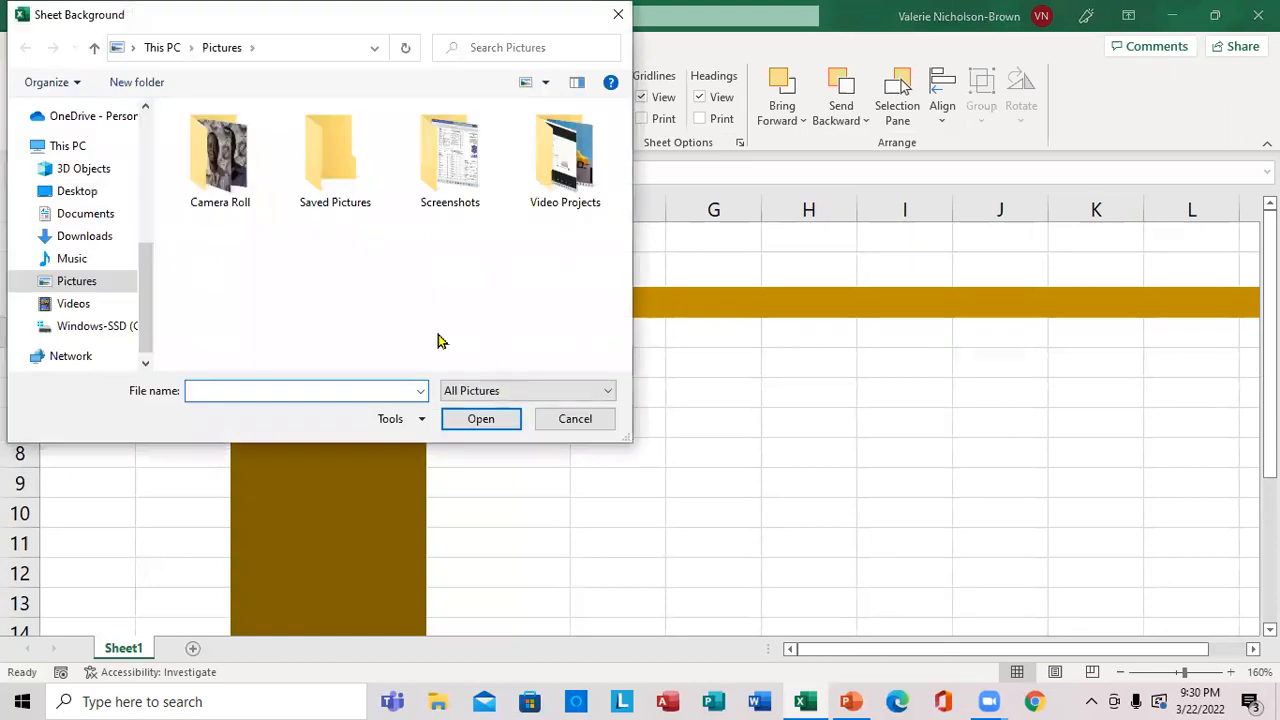
{"action": "left_click", "coordinate": [90, 152]}
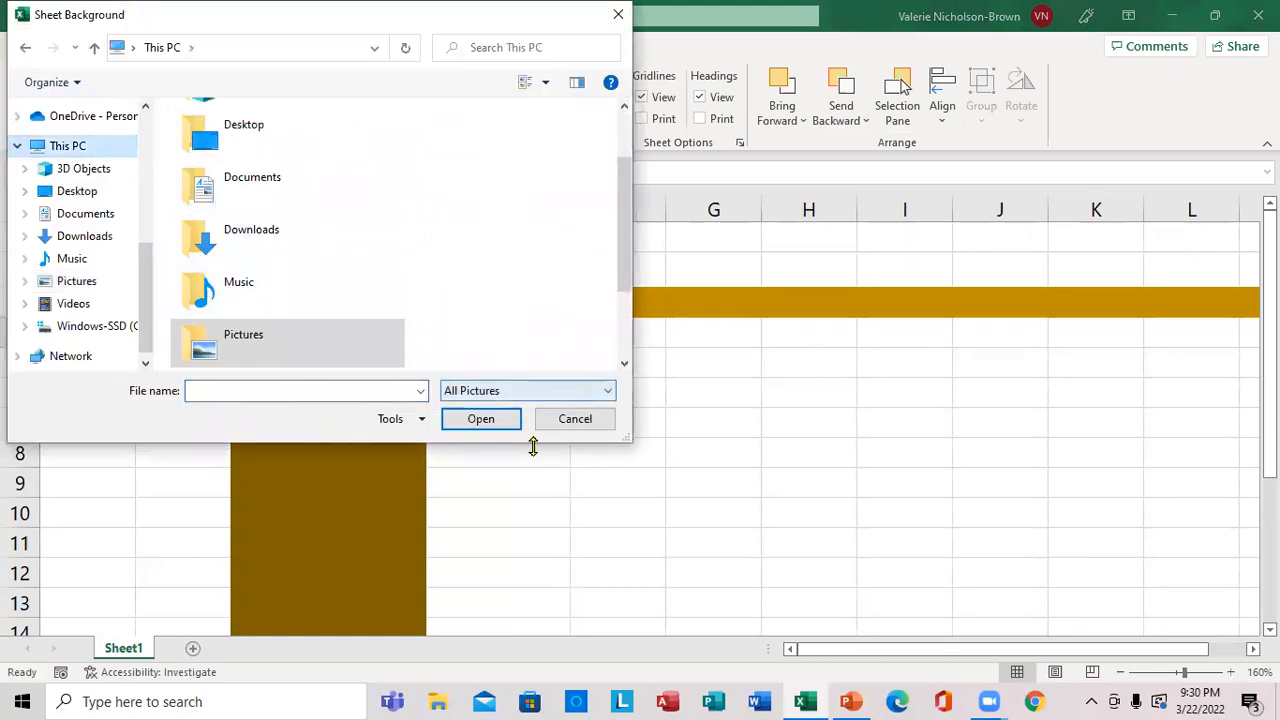
{"action": "left_click", "coordinate": [1003, 604]}
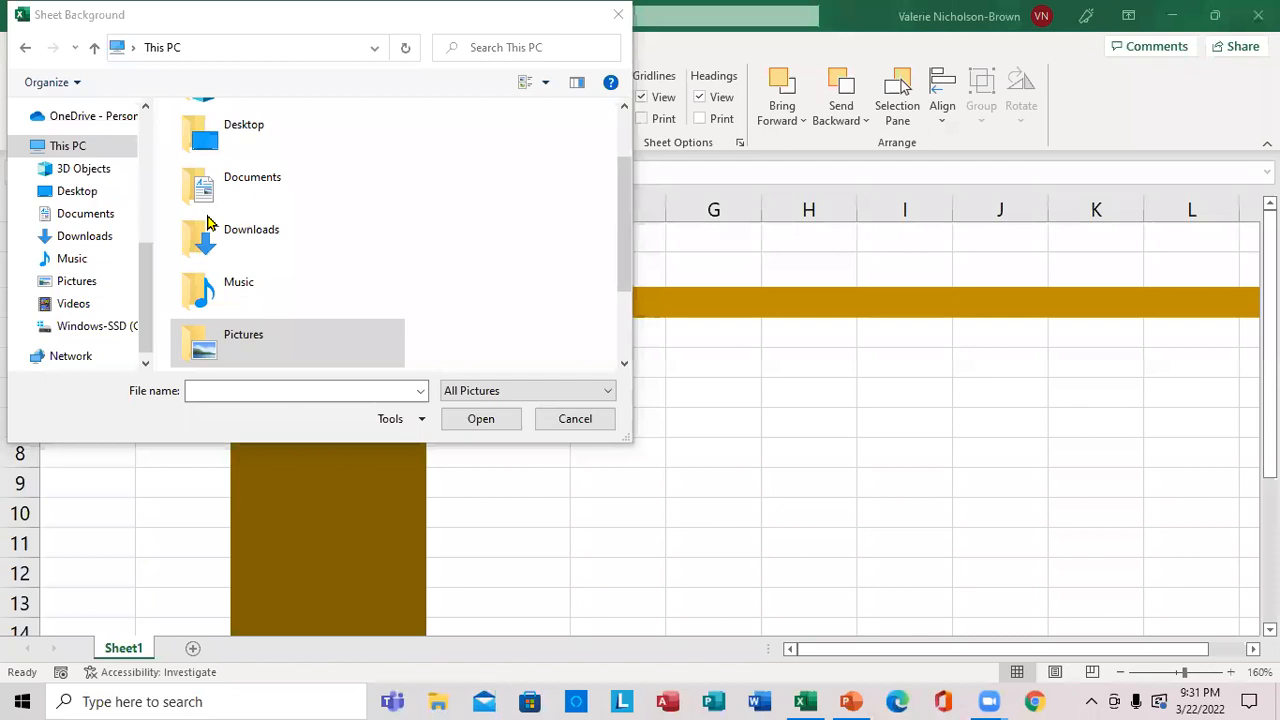
{"action": "left_click", "coordinate": [86, 199]}
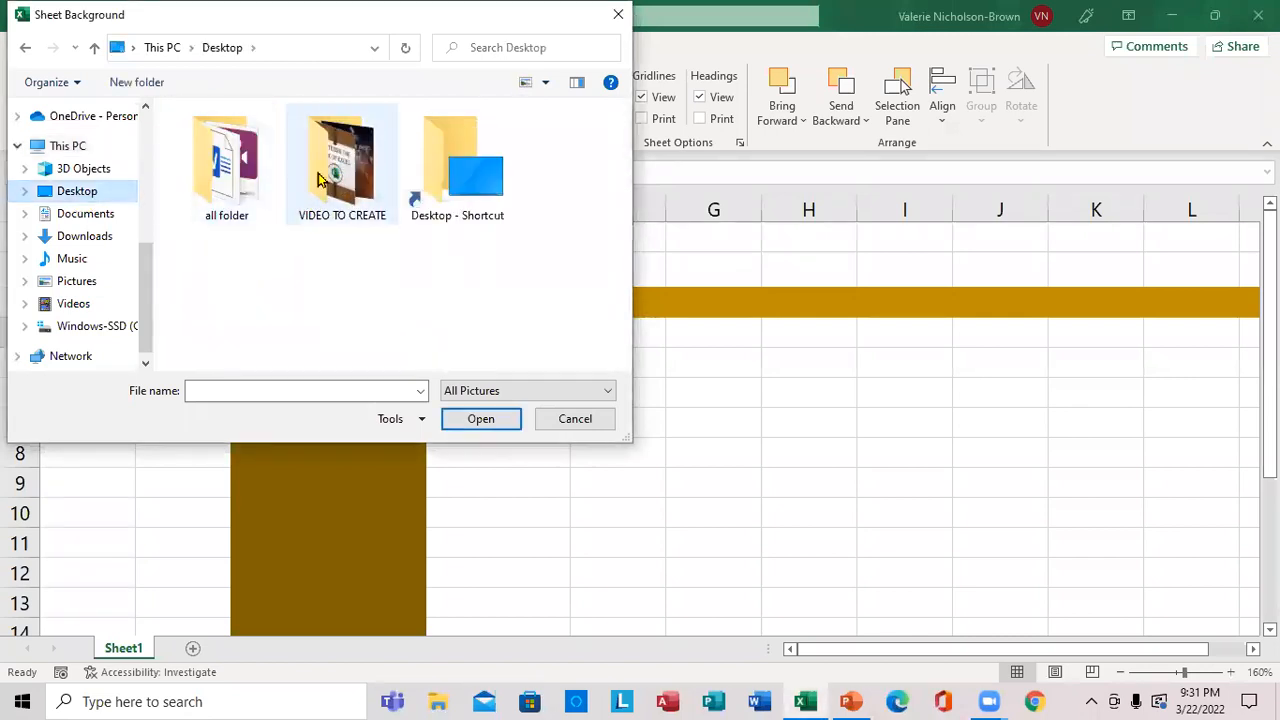
{"action": "left_click", "coordinate": [247, 194]}
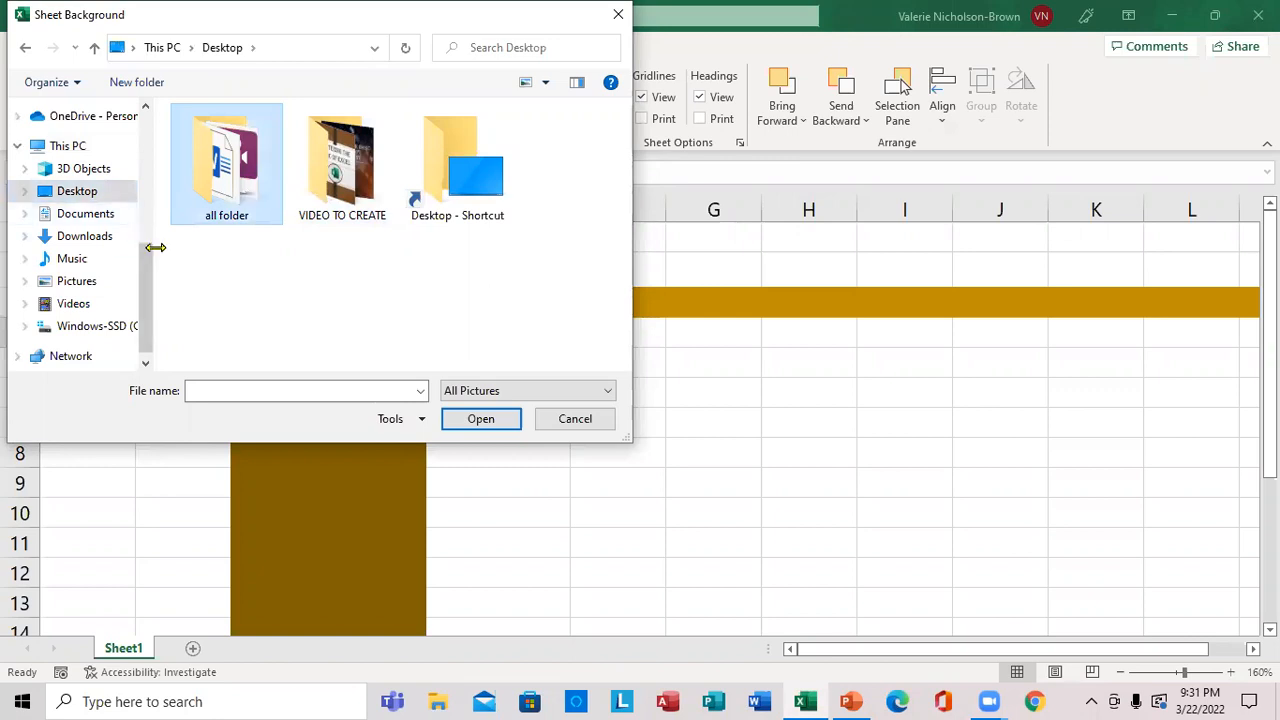
{"action": "left_click", "coordinate": [479, 420]}
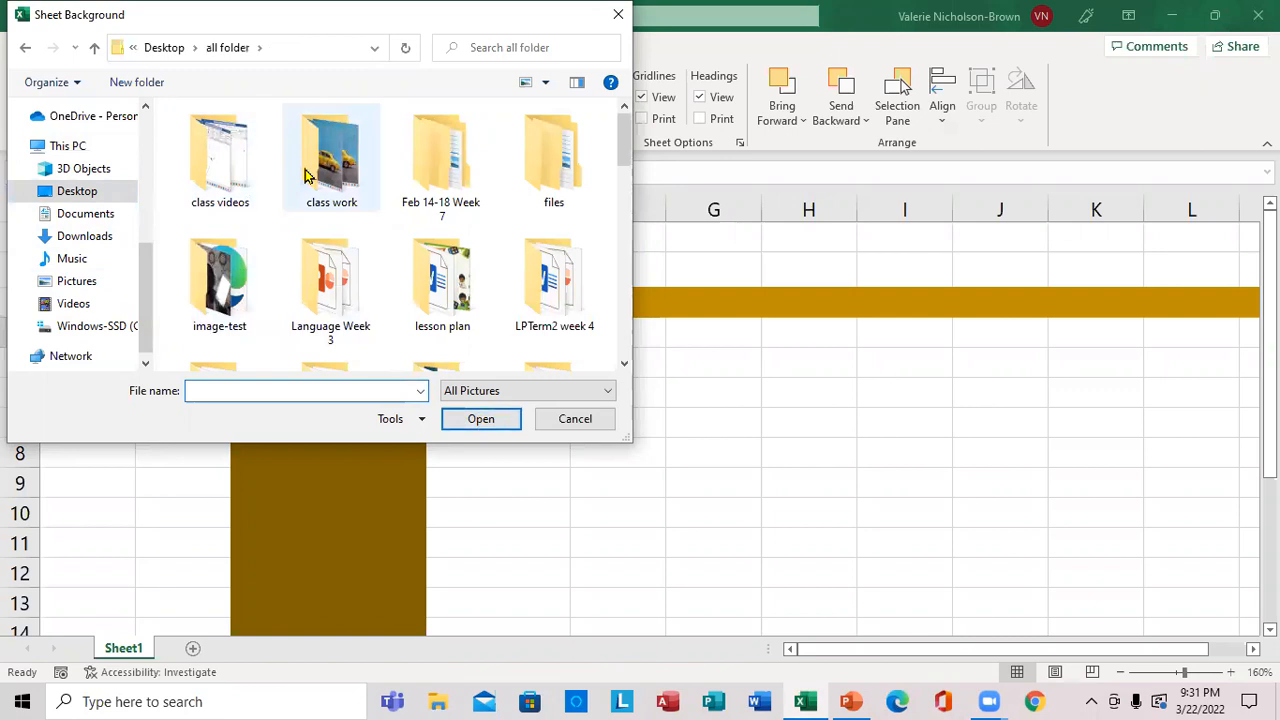
Insert the picture "m" from the "new videos" folder as the sheet background, and delete the background again.
{"action": "left_click", "coordinate": [624, 365]}
{"action": "left_click", "coordinate": [624, 365]}
{"action": "left_click", "coordinate": [466, 200]}
{"action": "left_click", "coordinate": [480, 420]}
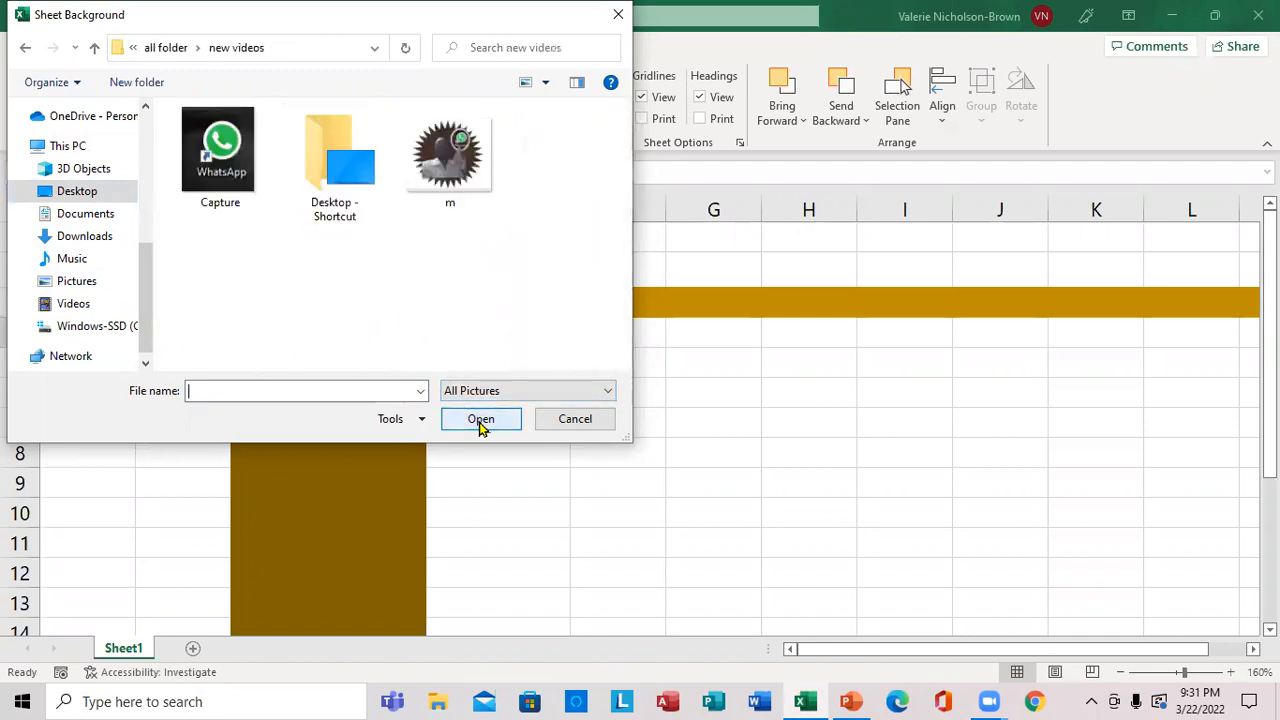
{"action": "left_click", "coordinate": [443, 148]}
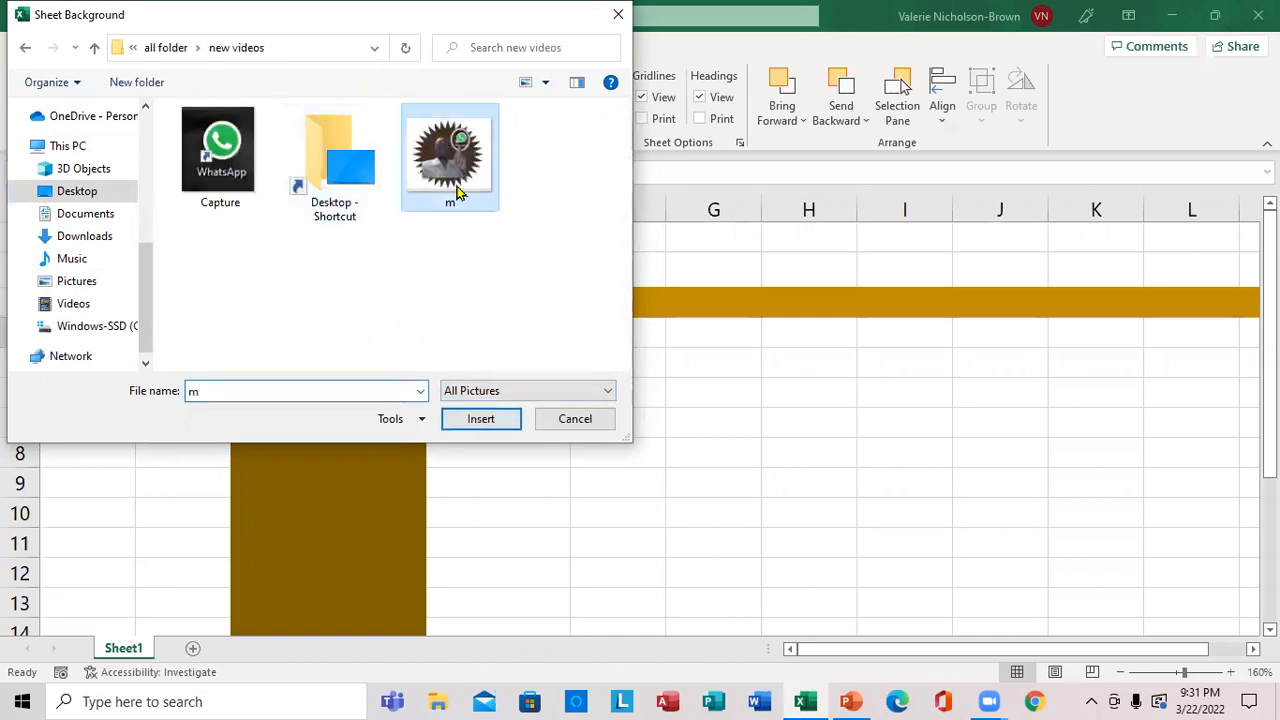
{"action": "left_click", "coordinate": [480, 420]}
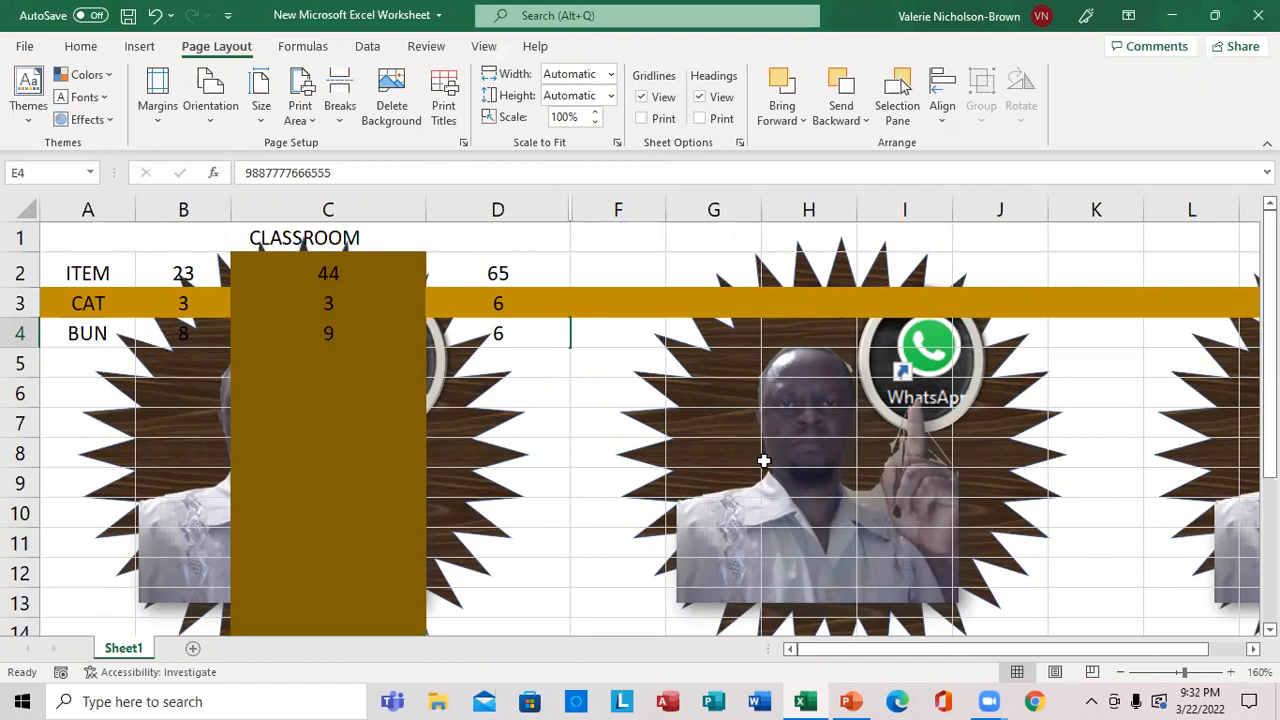
{"action": "left_click", "coordinate": [389, 112]}
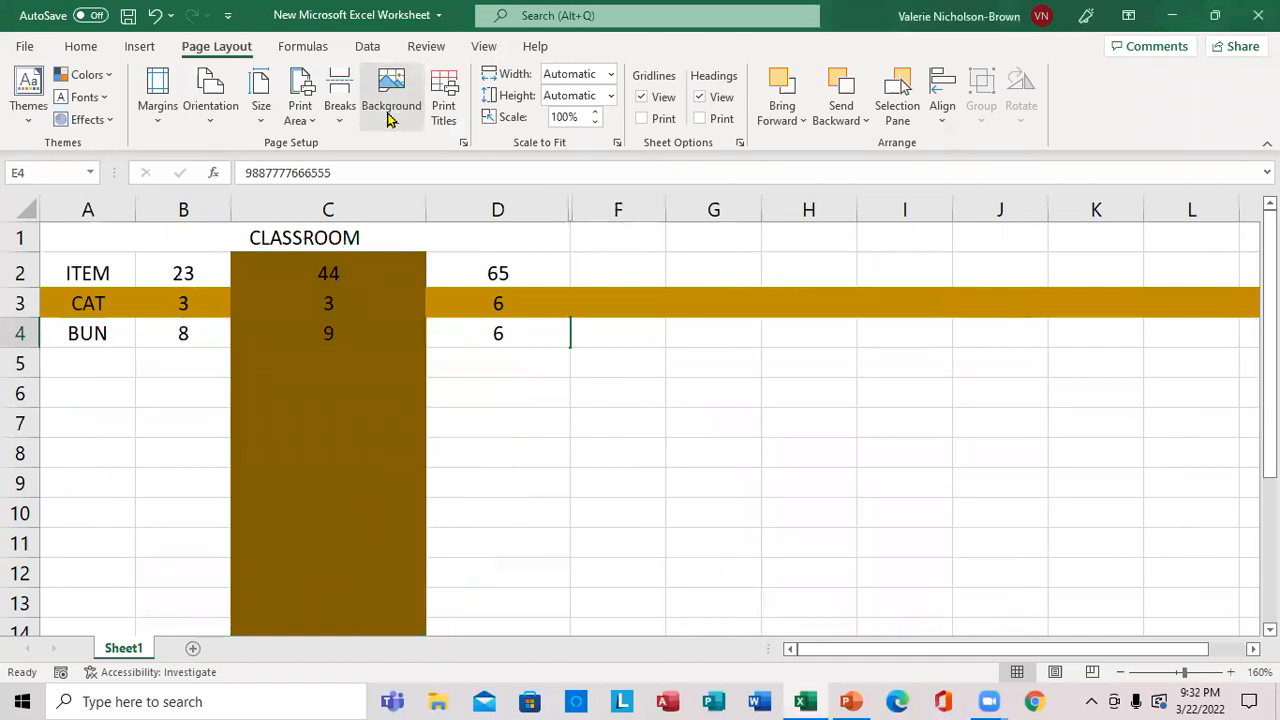
Set the picture file "m" from the "new videos" folder as the sheet background.
{"action": "left_click", "coordinate": [390, 92]}
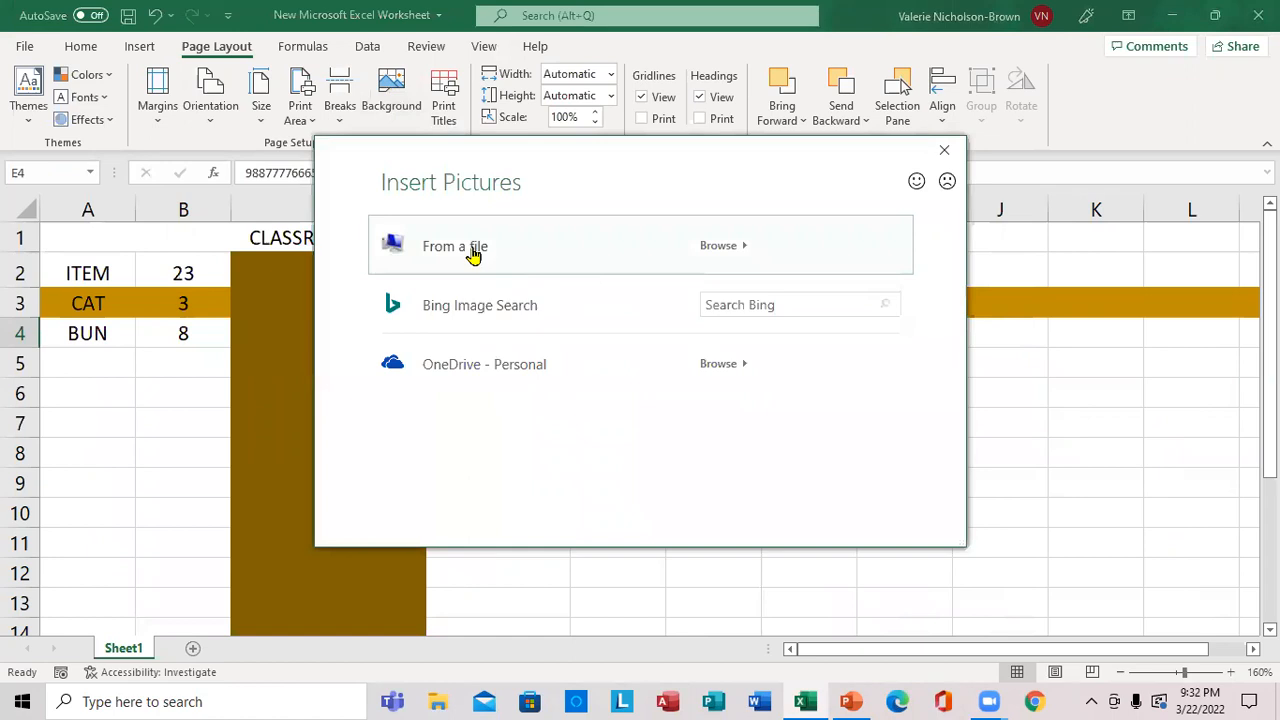
{"action": "left_click", "coordinate": [473, 251]}
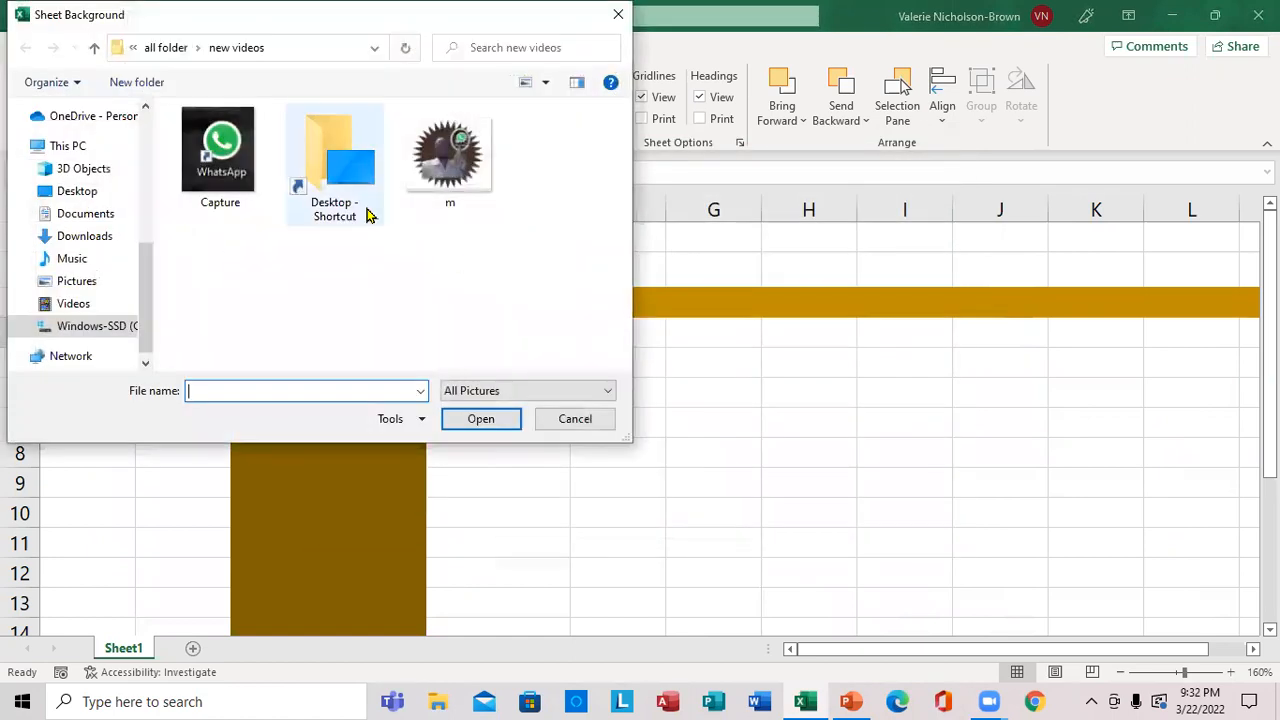
{"action": "left_click", "coordinate": [449, 155]}
{"action": "left_click", "coordinate": [480, 419]}
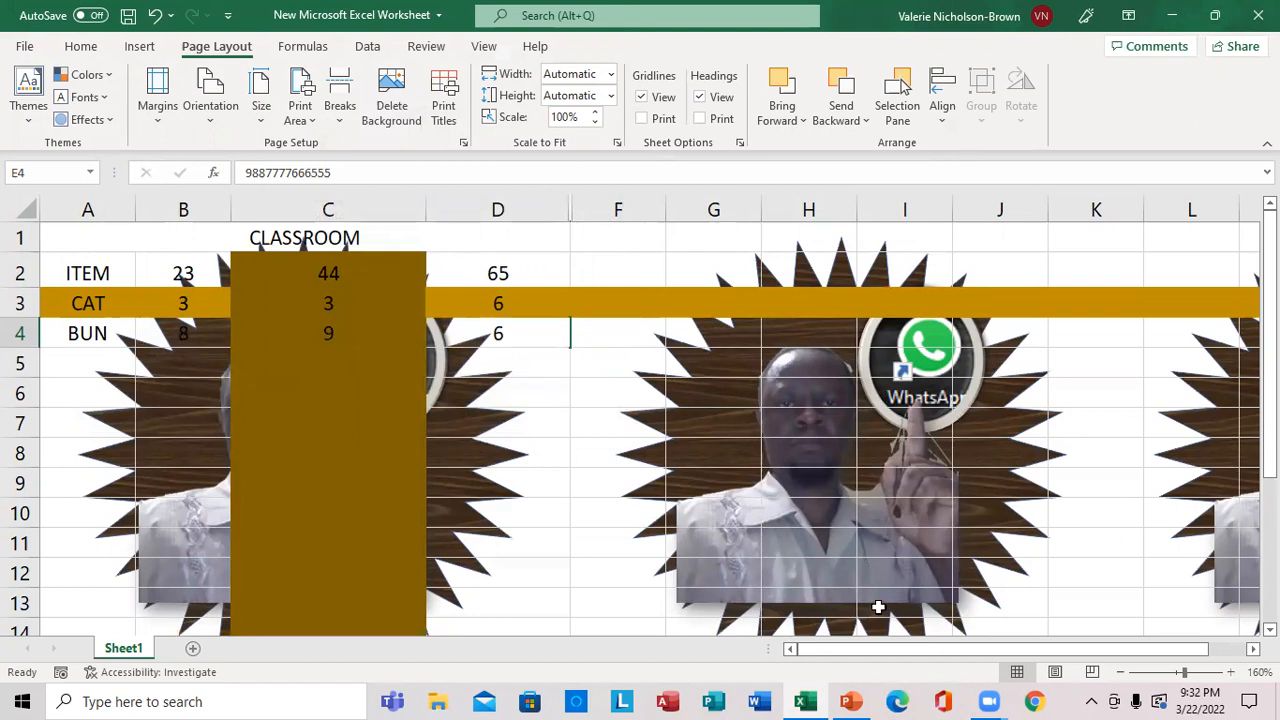
{"action": "left_click", "coordinate": [602, 654]}
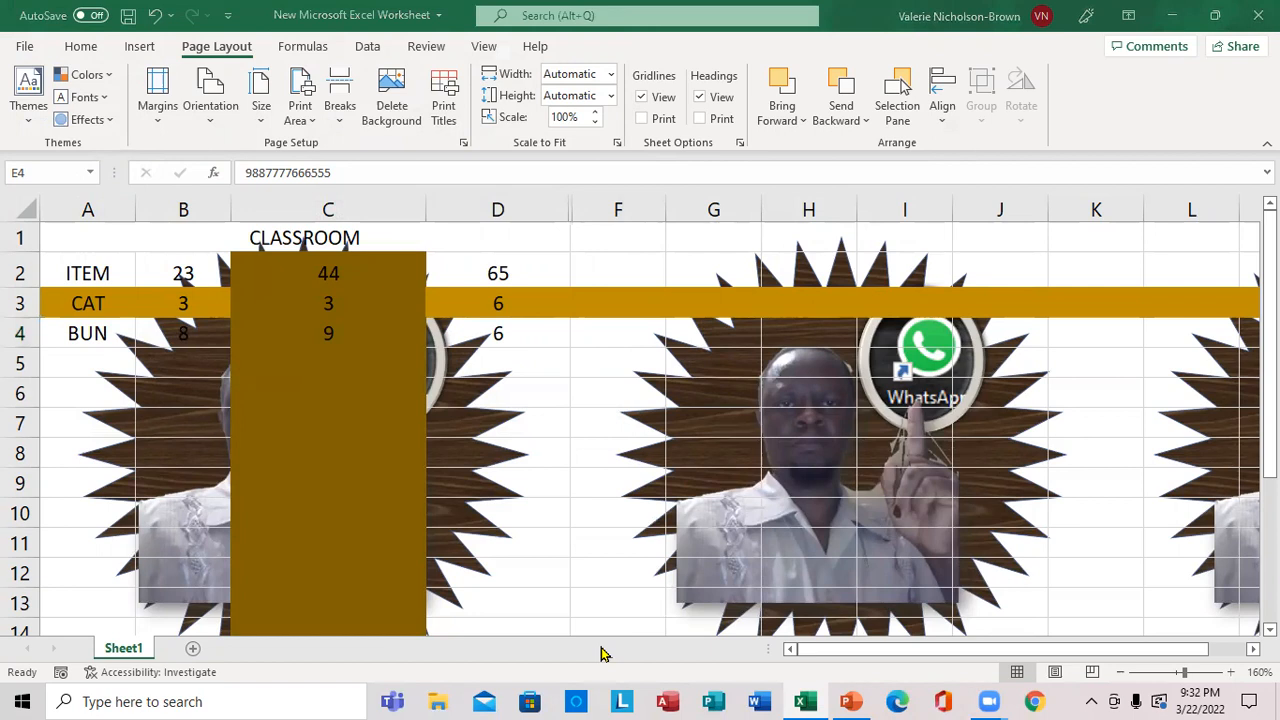